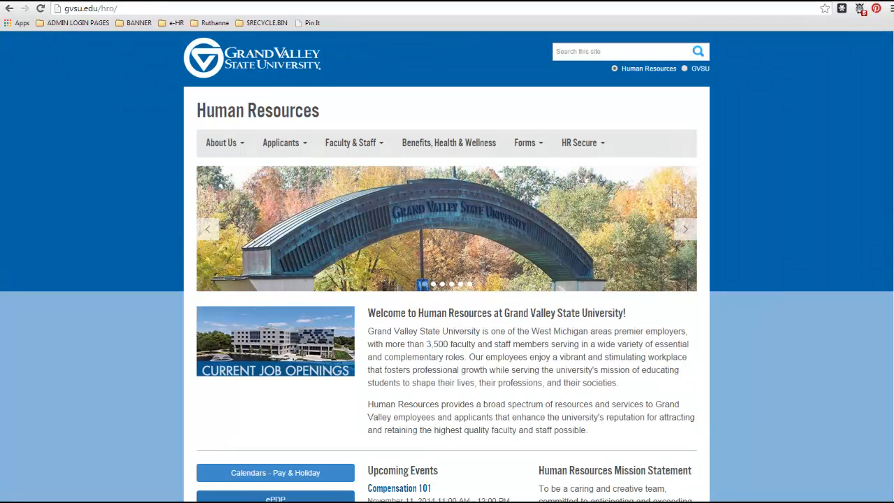
Step: Go to the Performance Development Program page at gvsu.edu/hro/epdp
scroll(630, 415, down, 2)
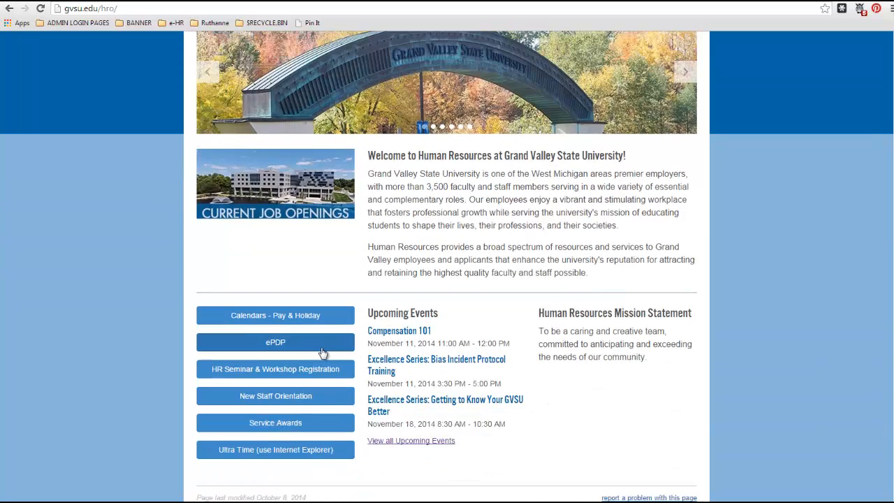
scroll(591, 349, up, 2)
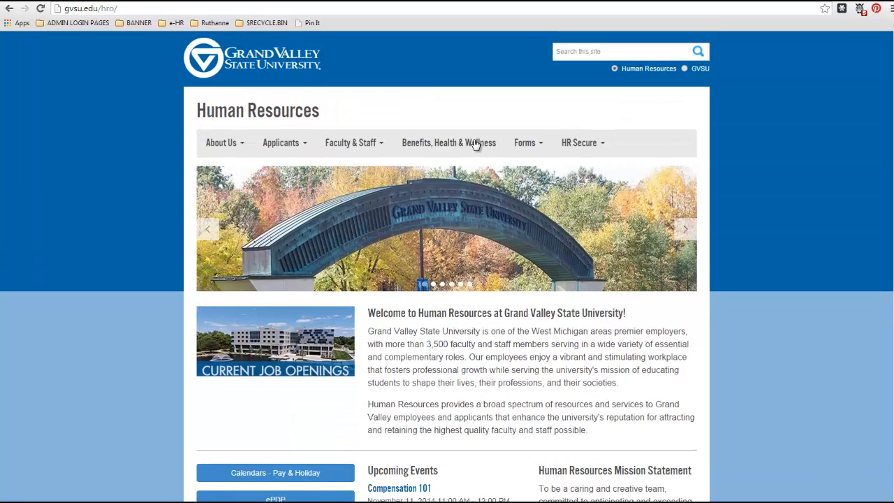
click(538, 144)
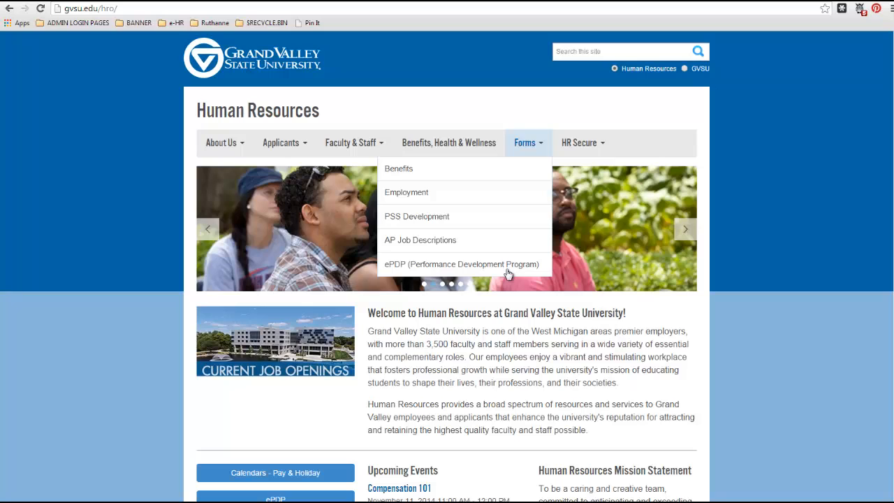
click(176, 7)
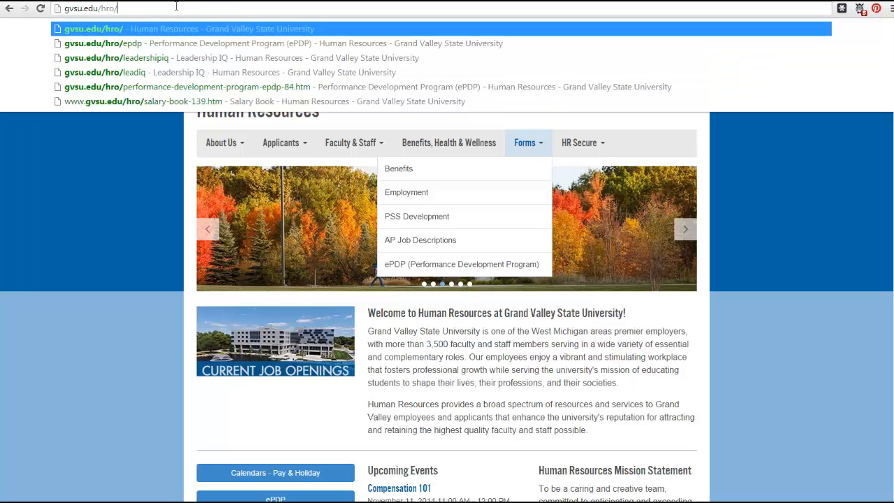
text(epdp)
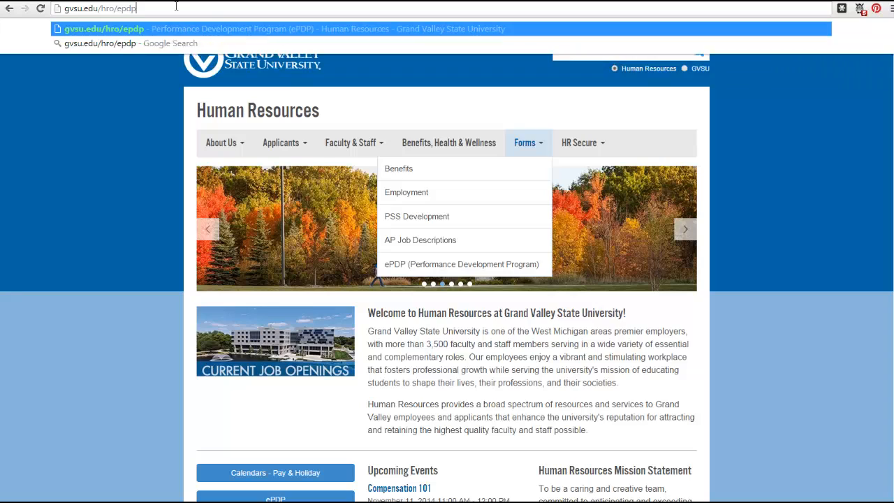
key(Return)
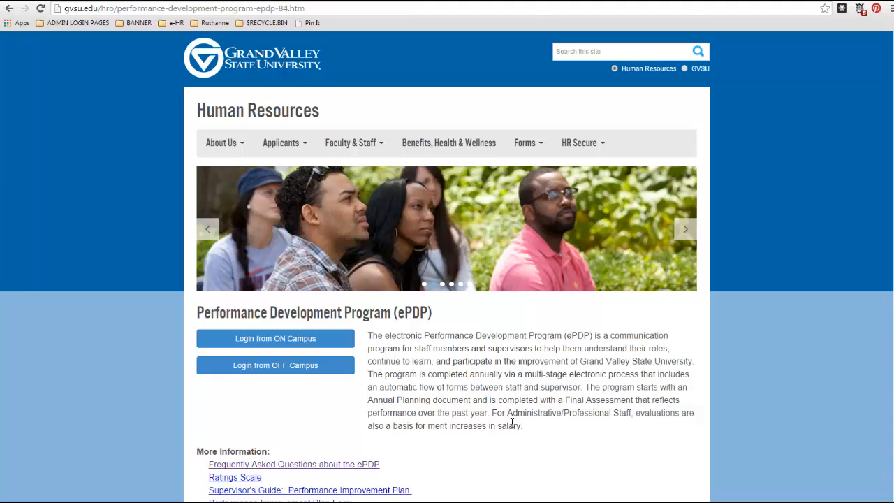
Step: Review the ePDP page's information and training links and the off-campus login instructions, returning to the ePDP page
scroll(512, 422, down, 3)
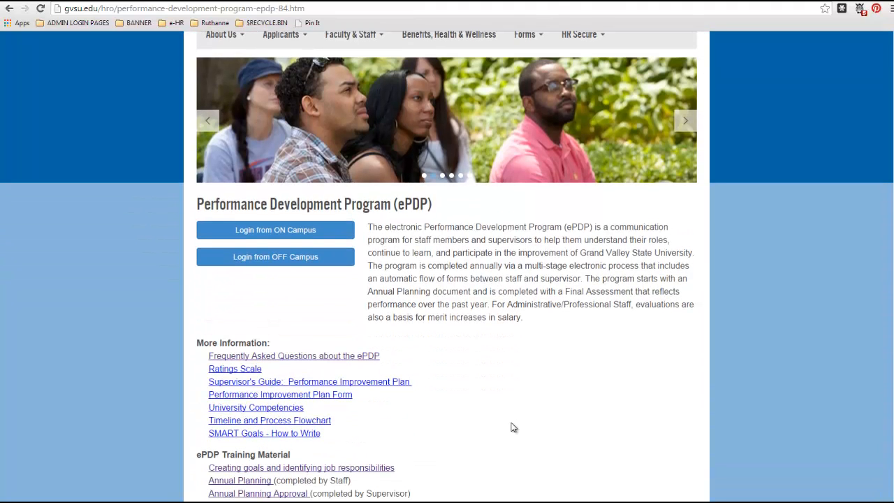
scroll(513, 428, down, 2)
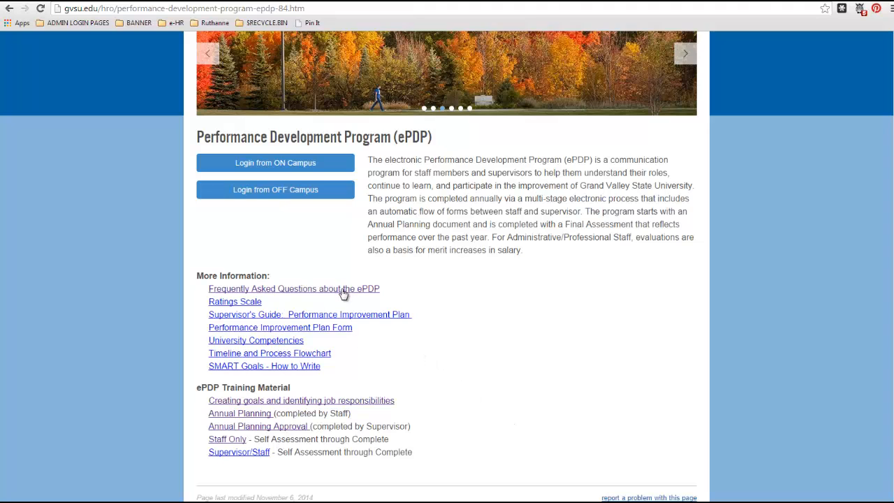
scroll(342, 293, down, 1)
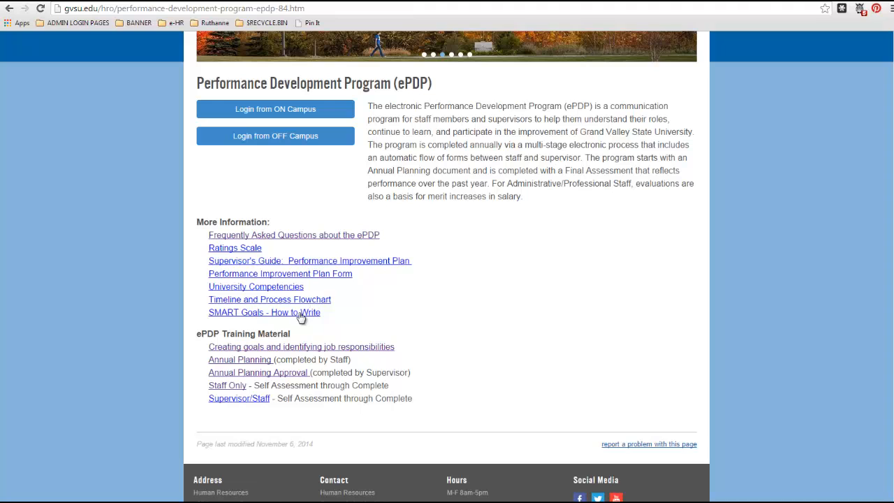
scroll(300, 314, down, 1)
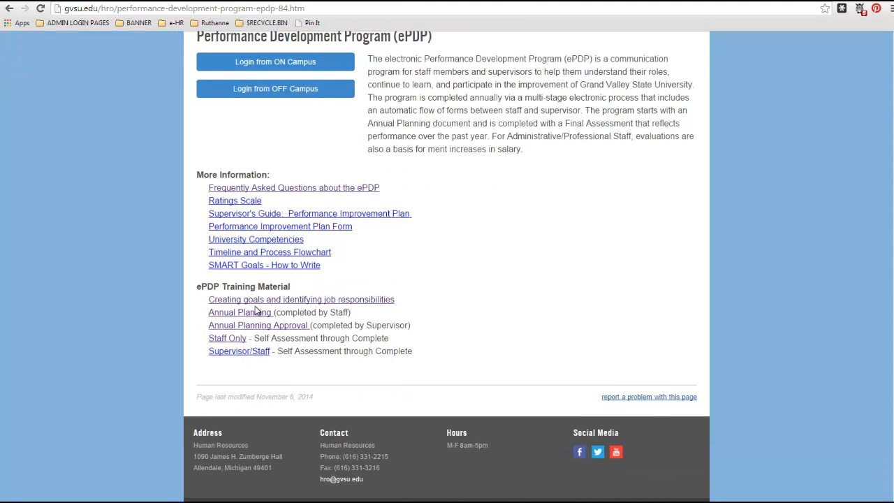
scroll(425, 365, up, 3)
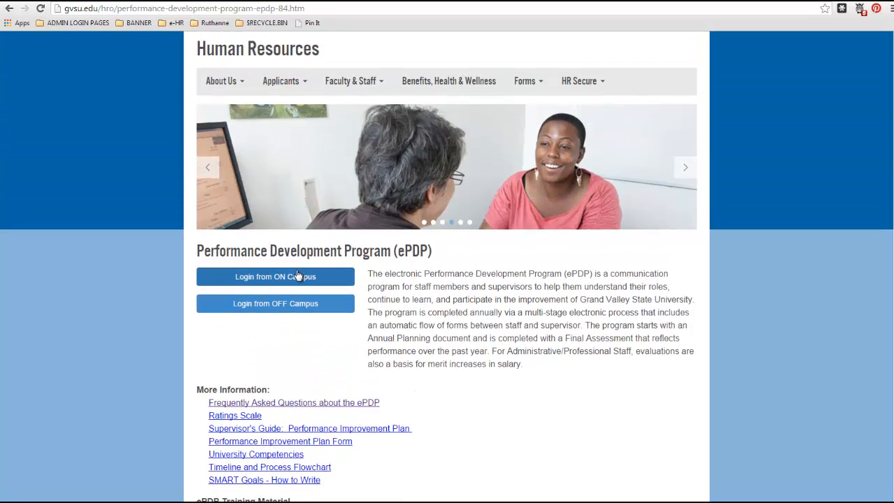
click(294, 303)
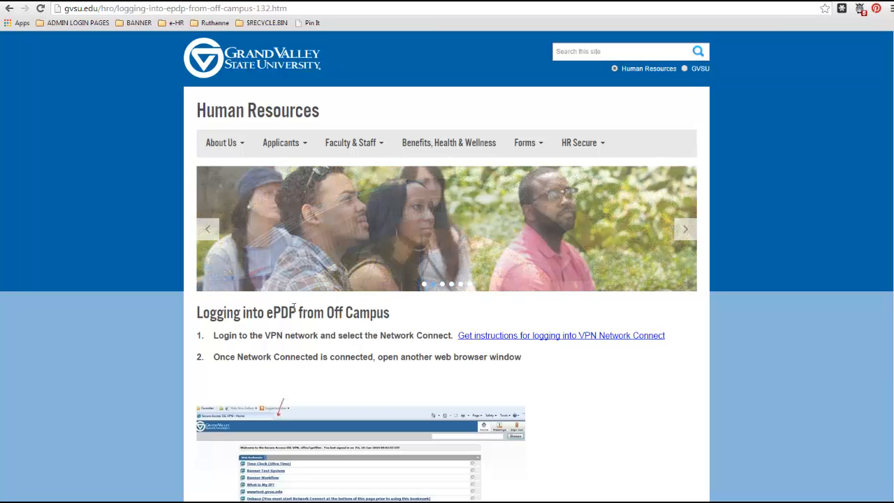
scroll(294, 308, down, 3)
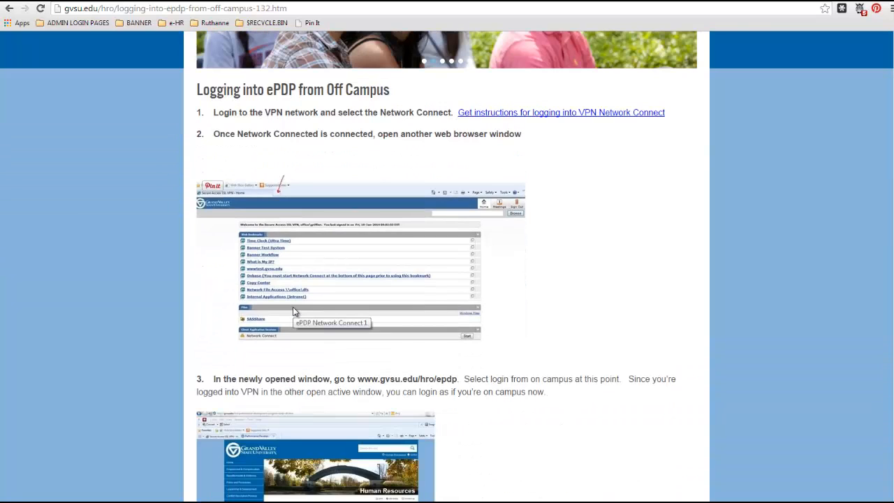
scroll(293, 310, down, 3)
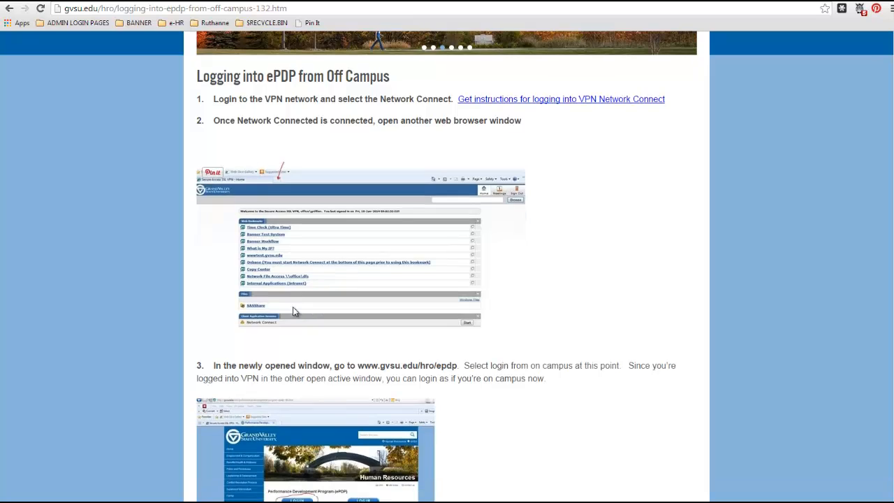
scroll(294, 310, up, 6)
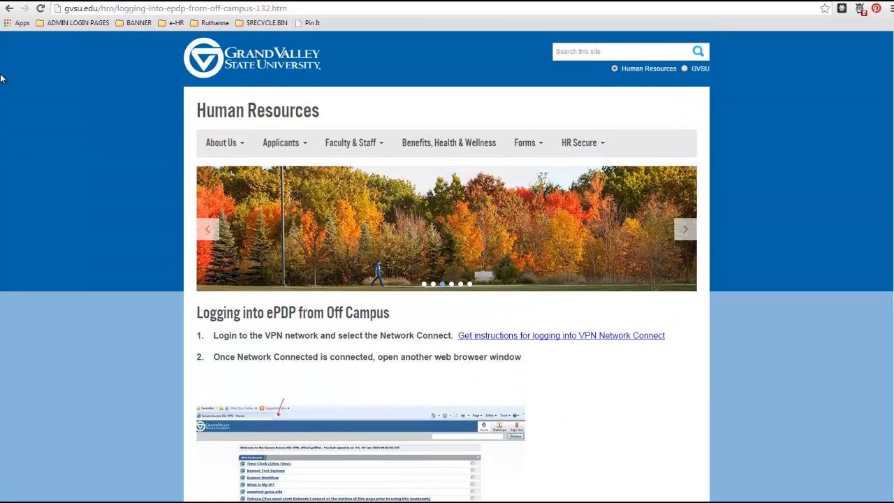
click(10, 8)
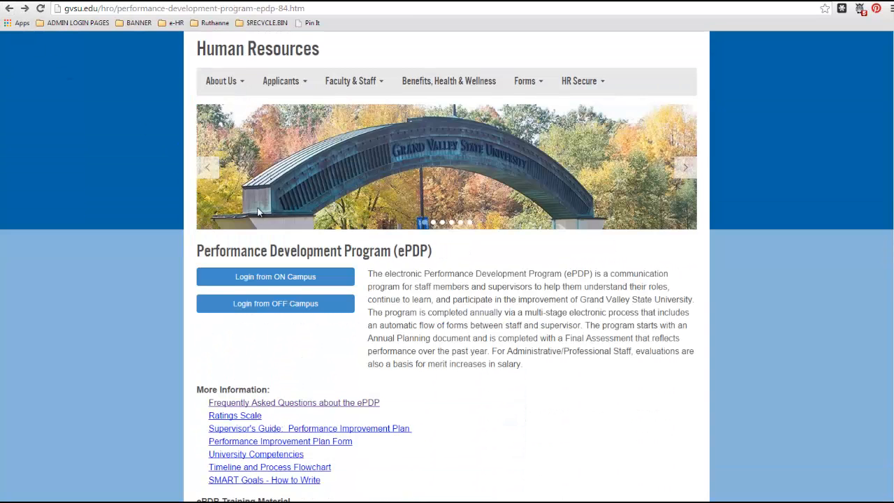
Step: Log in to ePDP from on campus and open the GVSU Demo Evaluation that is at the Supervisor Assessment stage
click(256, 277)
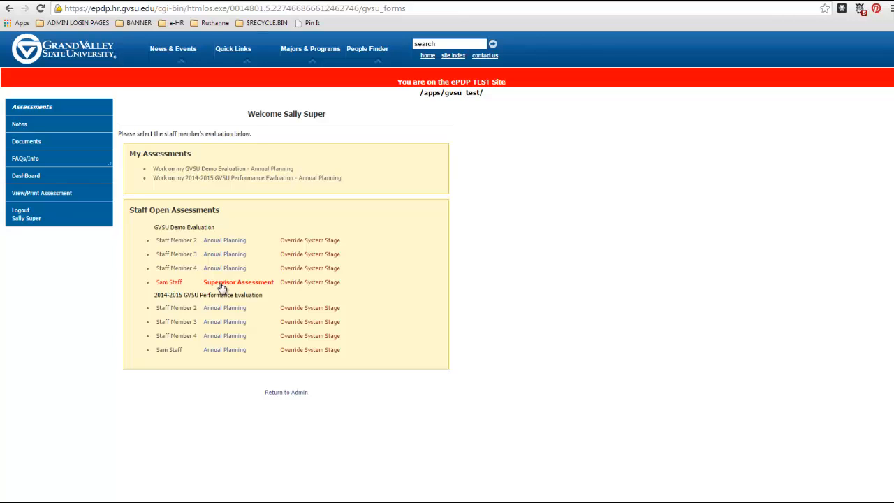
click(172, 284)
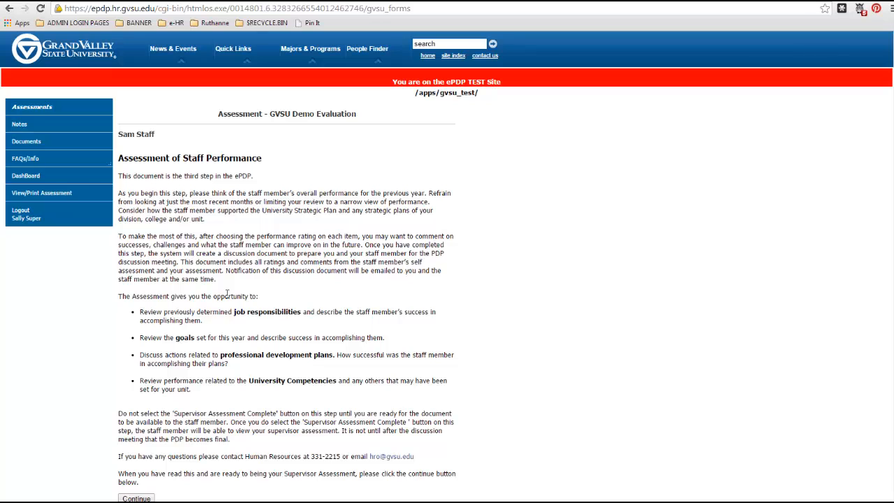
scroll(403, 341, down, 1)
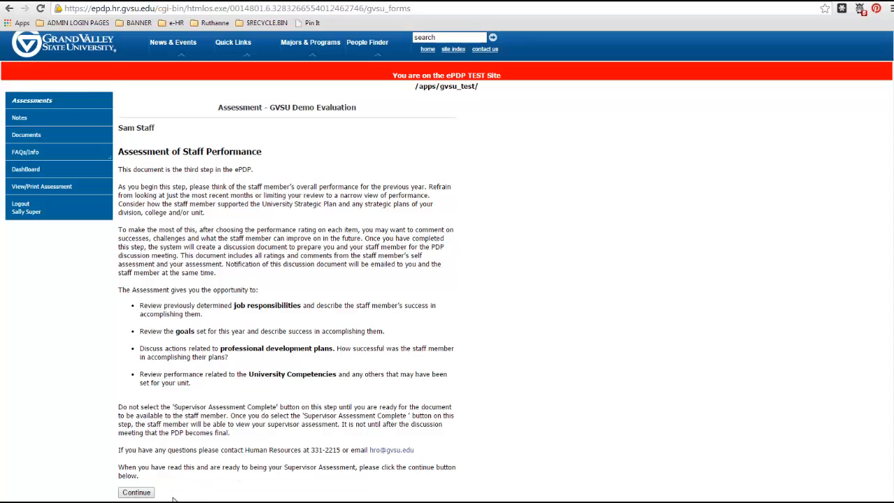
click(137, 493)
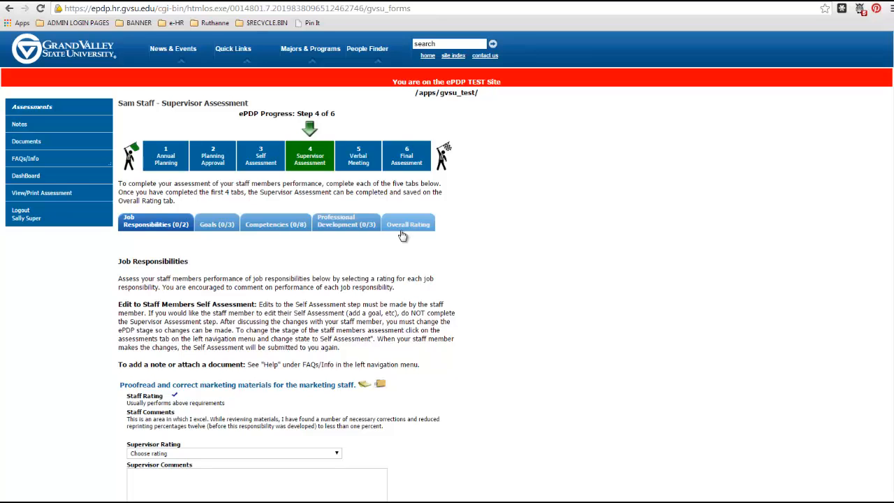
Step: Examine the overall notes page for the GVSU Demo Evaluation, including its note field and the Show Staff Member options
scroll(519, 383, down, 1)
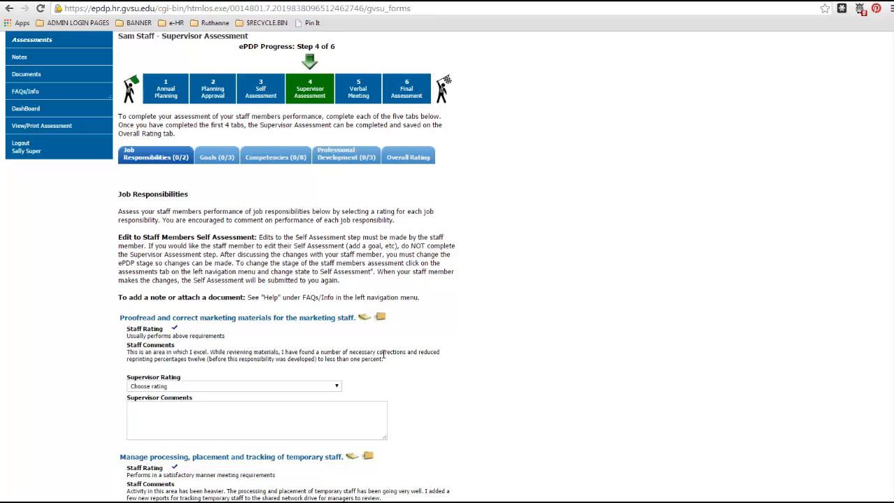
scroll(383, 355, down, 1)
scroll(383, 358, up, 2)
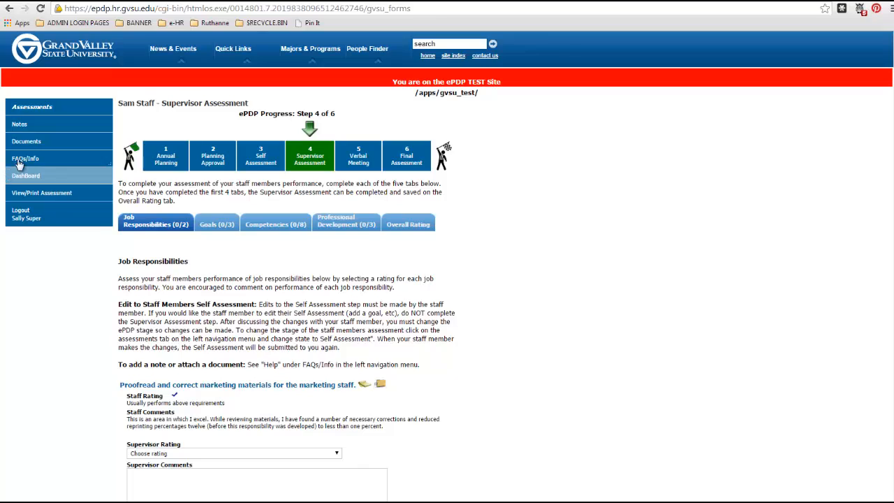
click(44, 129)
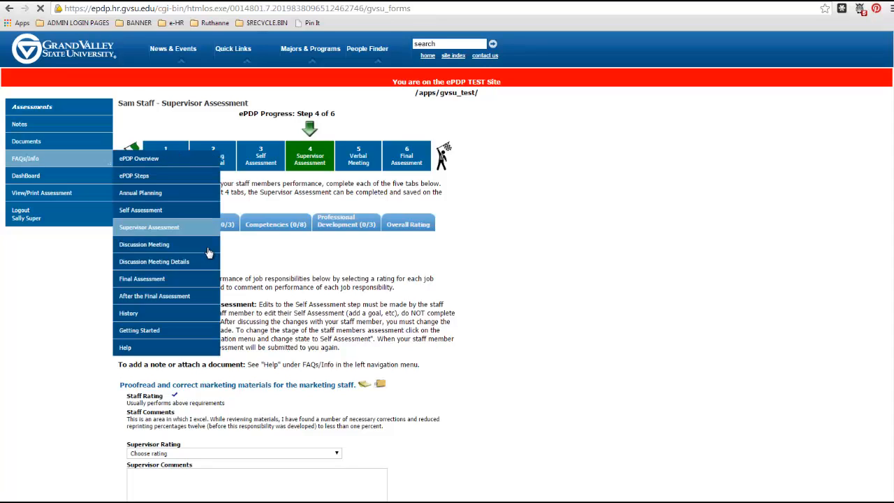
mouse_move(42, 159)
click(235, 241)
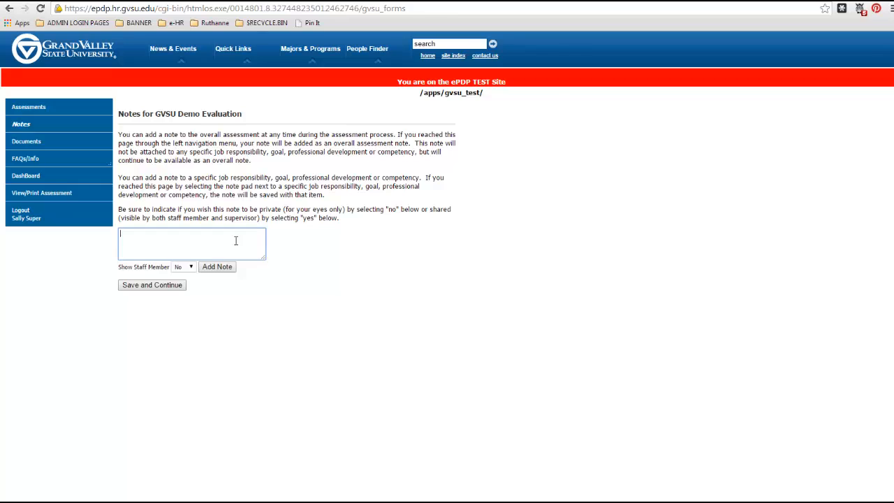
click(190, 269)
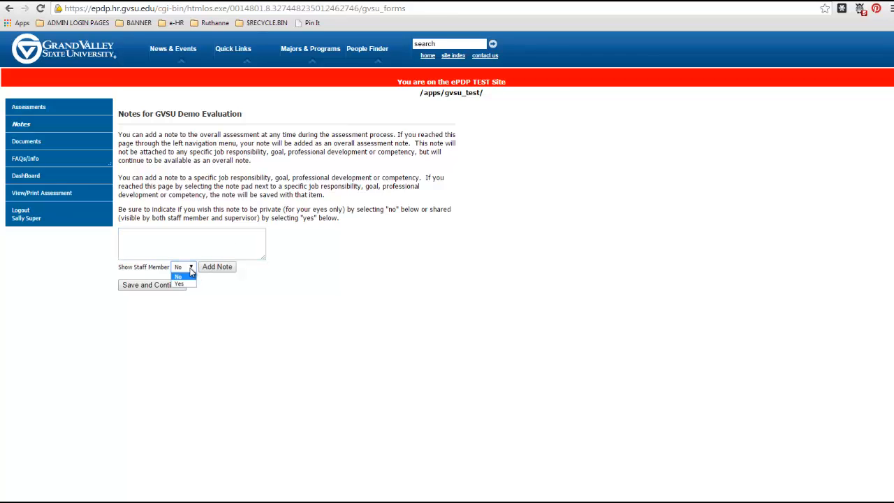
click(191, 271)
Step: Inspect the document attachment form and its Show Staff Member options, and return to the supervisor assessment
click(57, 147)
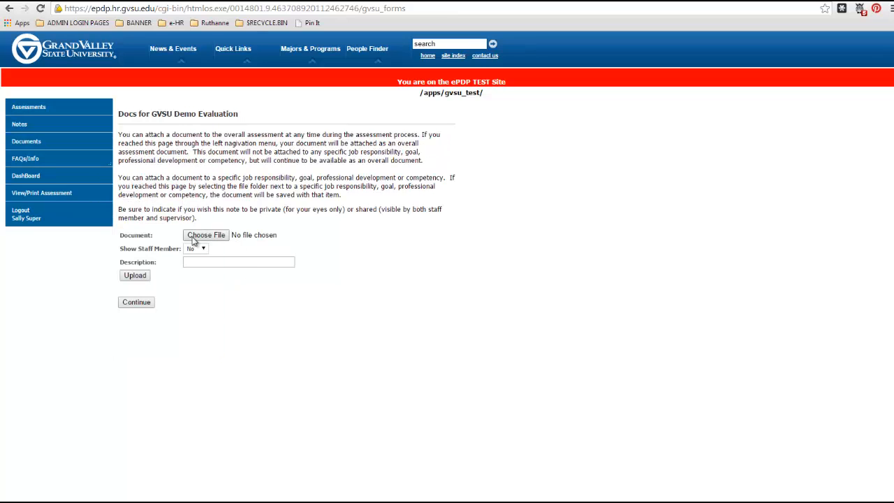
click(197, 250)
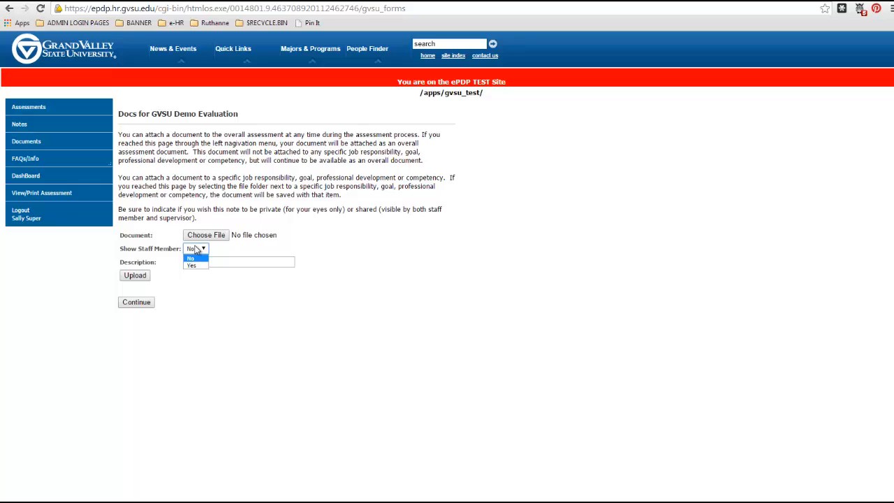
click(227, 263)
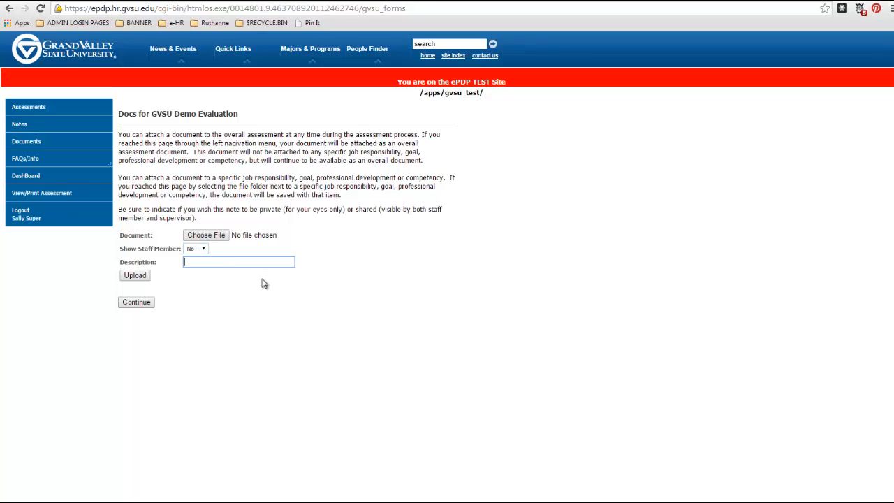
click(134, 276)
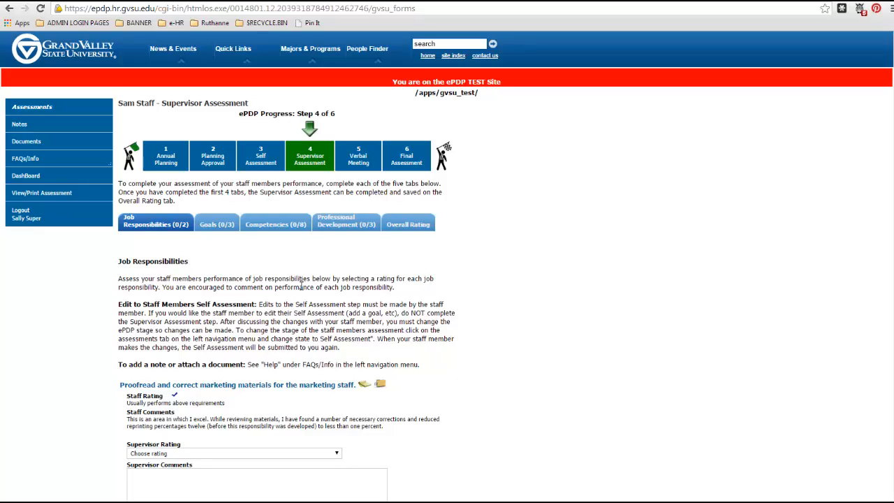
Step: Set the supervisor rating for proofreading and correcting marketing materials to Usually performs above requirements
mouse_move(49, 168)
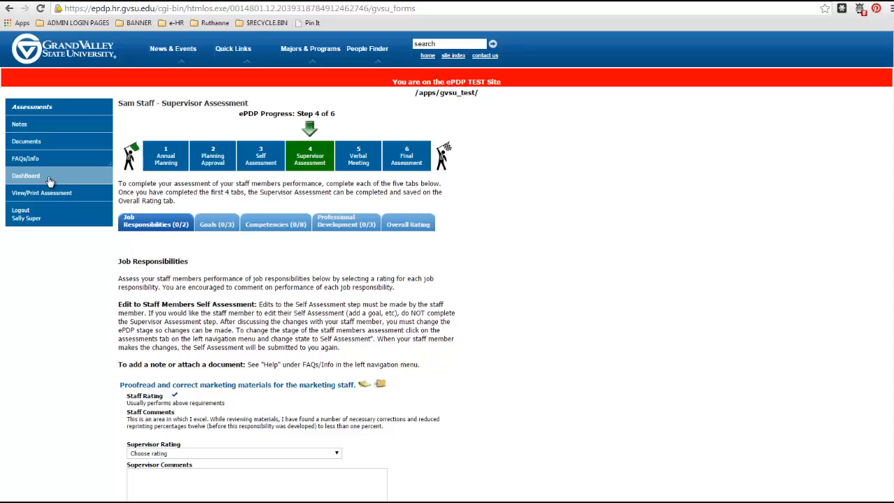
scroll(232, 334, down, 2)
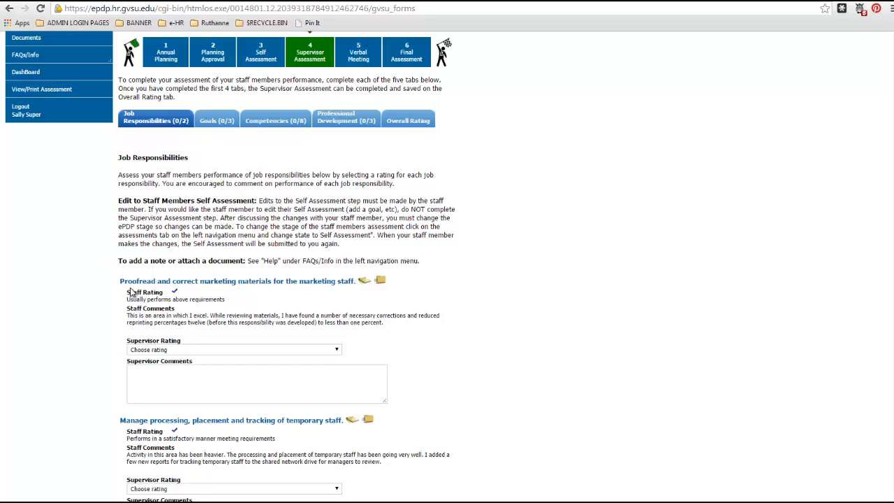
click(265, 351)
click(250, 402)
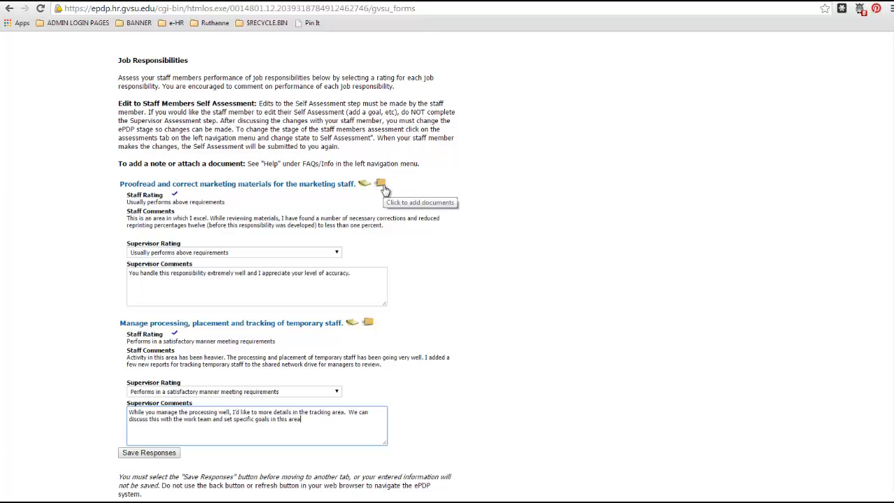
Step: Save the supervisor ratings and comments entered for the job responsibilities
scroll(384, 189, up, 3)
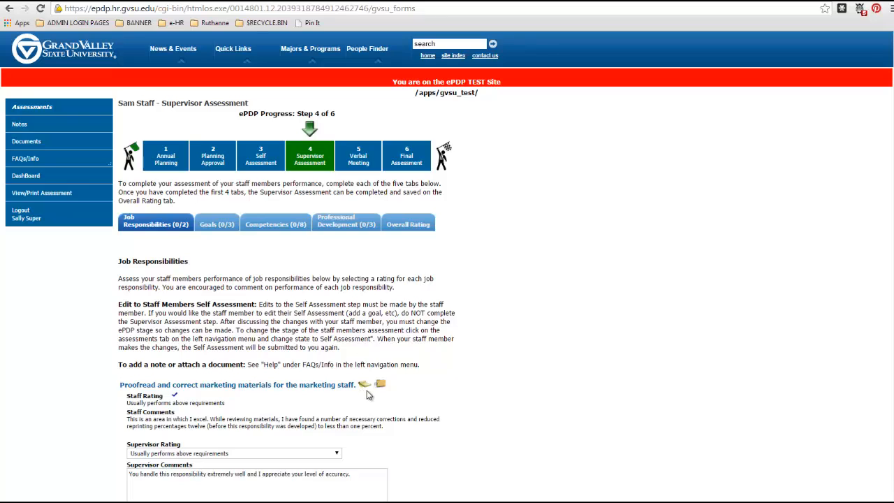
scroll(487, 399, down, 1)
scroll(487, 399, down, 3)
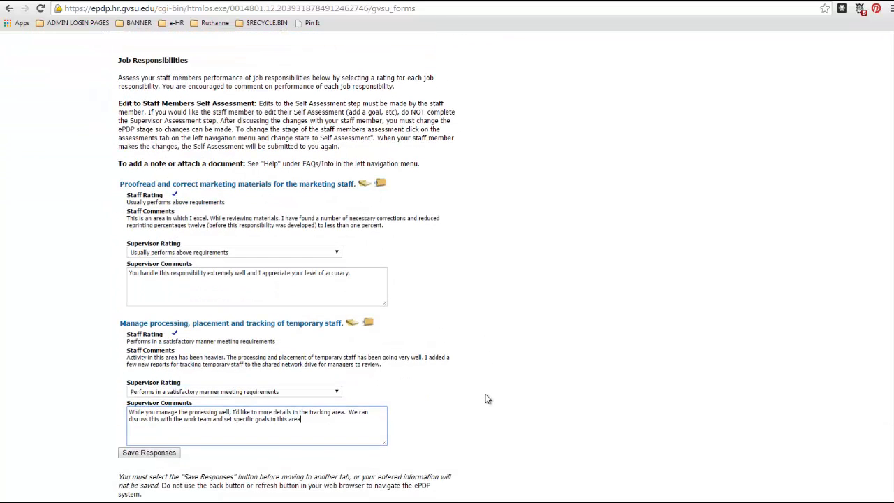
click(152, 456)
click(151, 455)
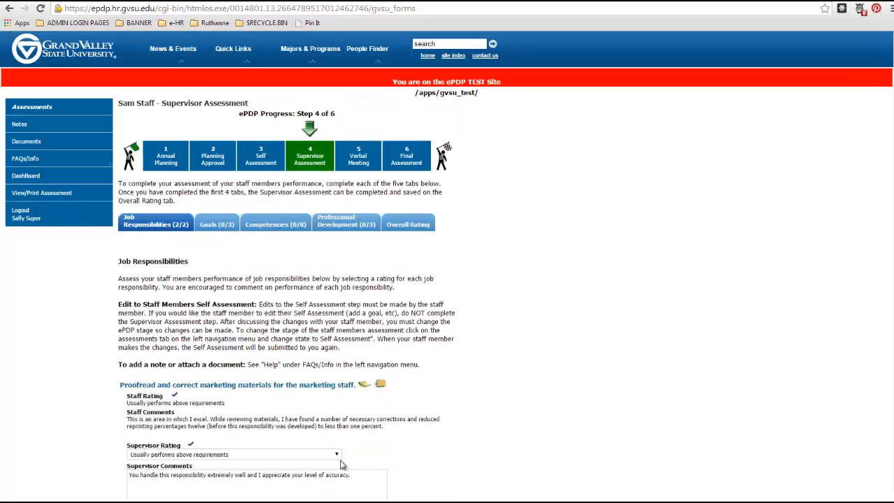
Step: Rate the amortization schedule goal as "Goal accomplished with all conditions, expectations and criteria met and/or exceeded."
scroll(341, 461, down, 1)
scroll(342, 465, down, 2)
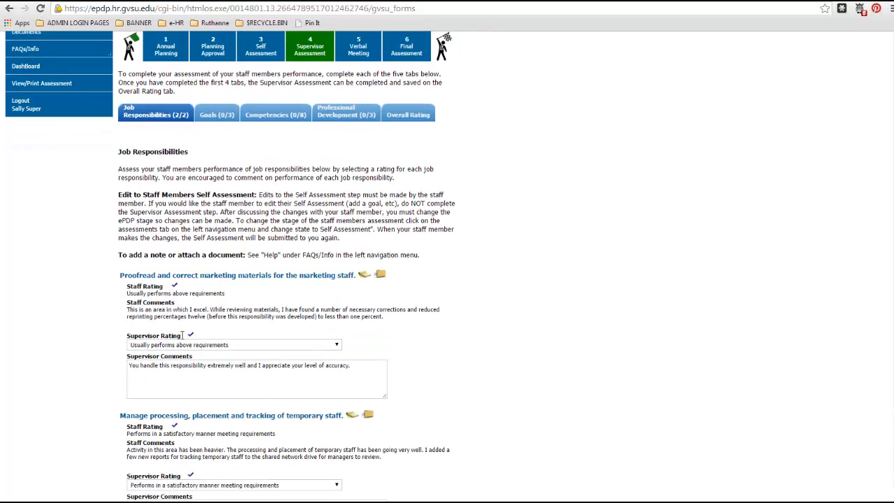
scroll(189, 455, down, 1)
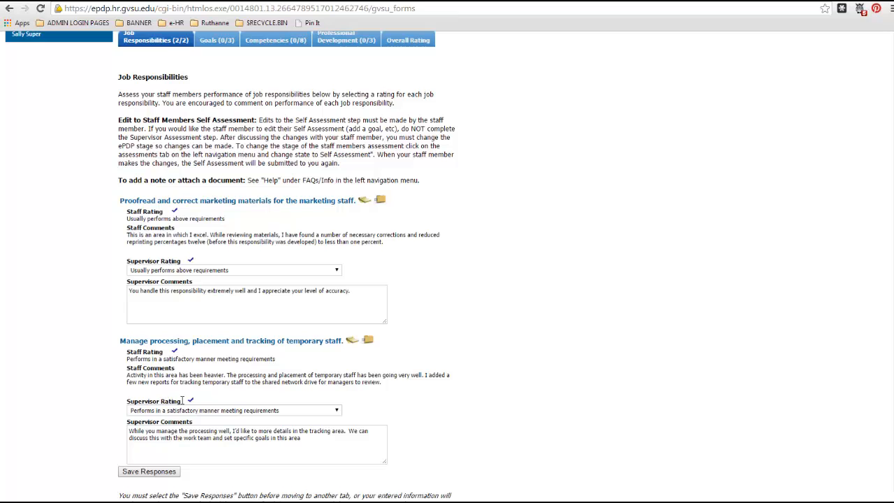
scroll(257, 416, up, 3)
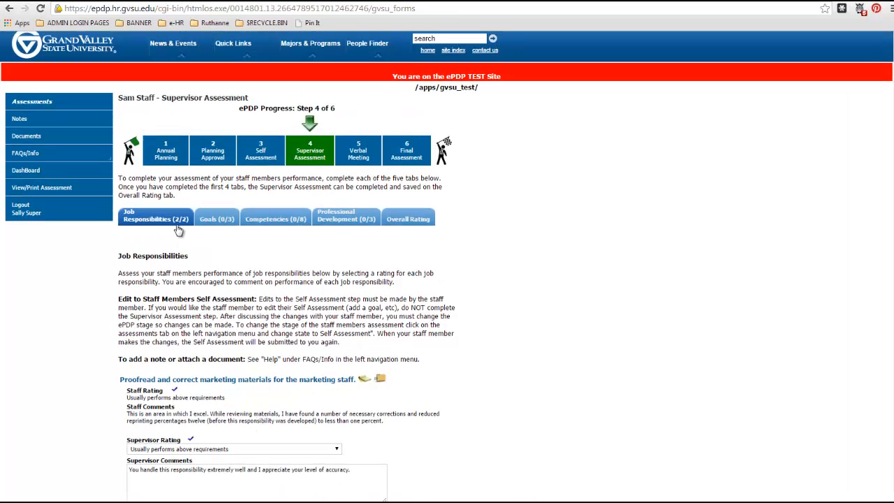
click(216, 221)
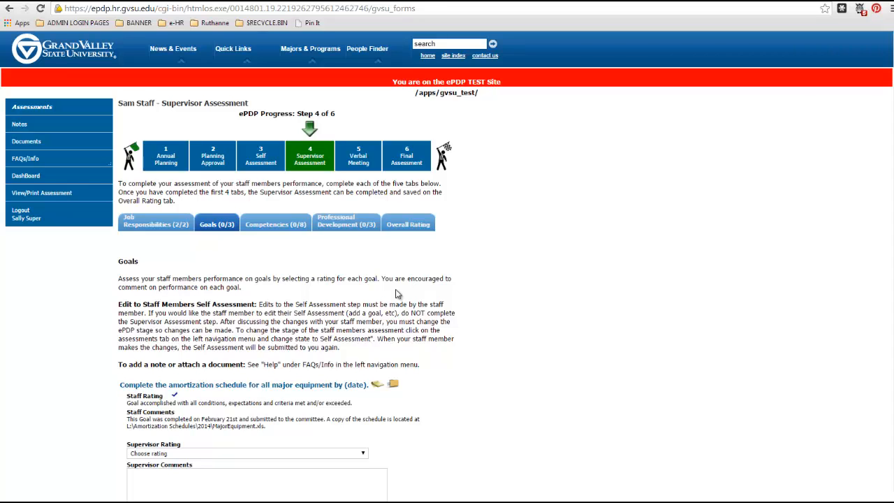
scroll(426, 397, down, 1)
click(338, 399)
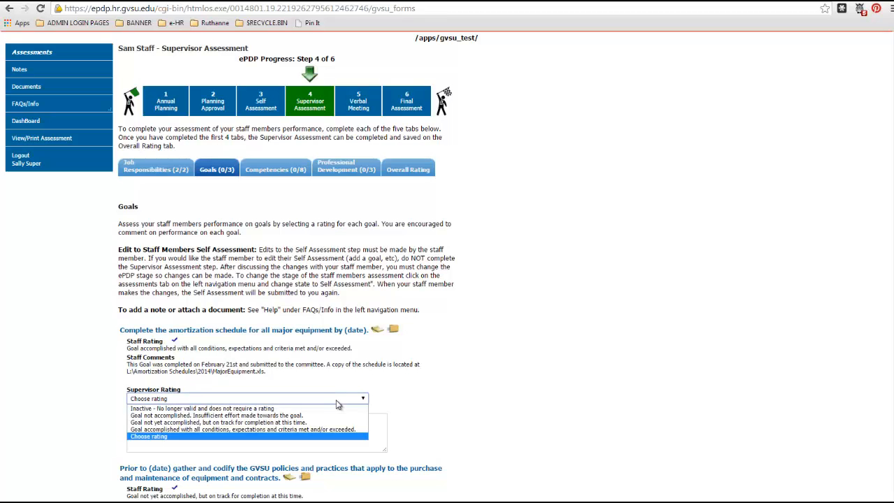
click(336, 399)
click(336, 399)
click(260, 429)
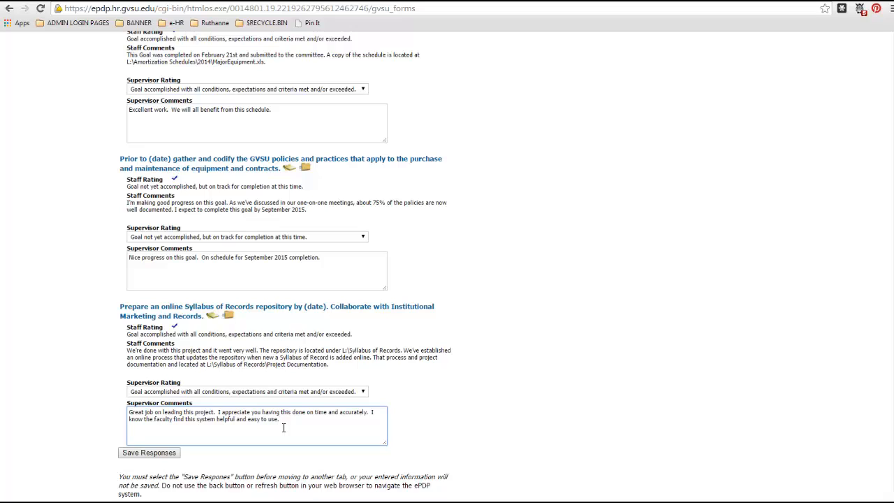
Step: Save the supervisor ratings and comments entered for the three goals
click(169, 458)
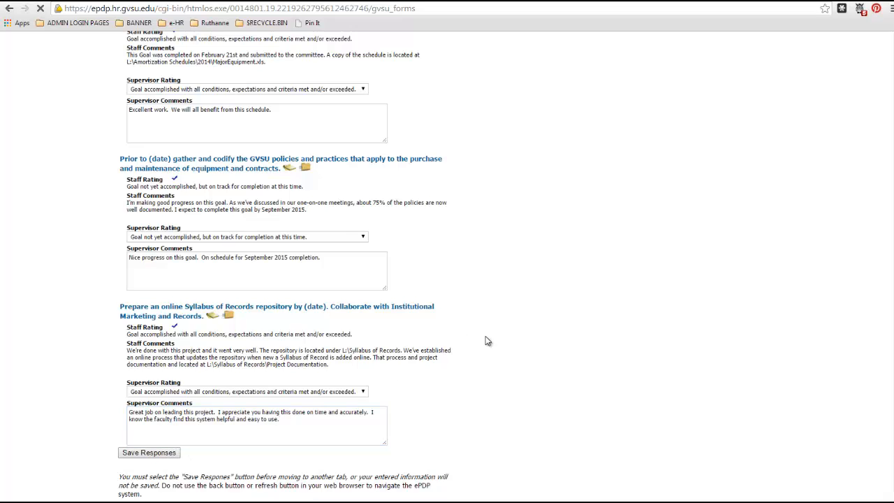
scroll(274, 352, down, 1)
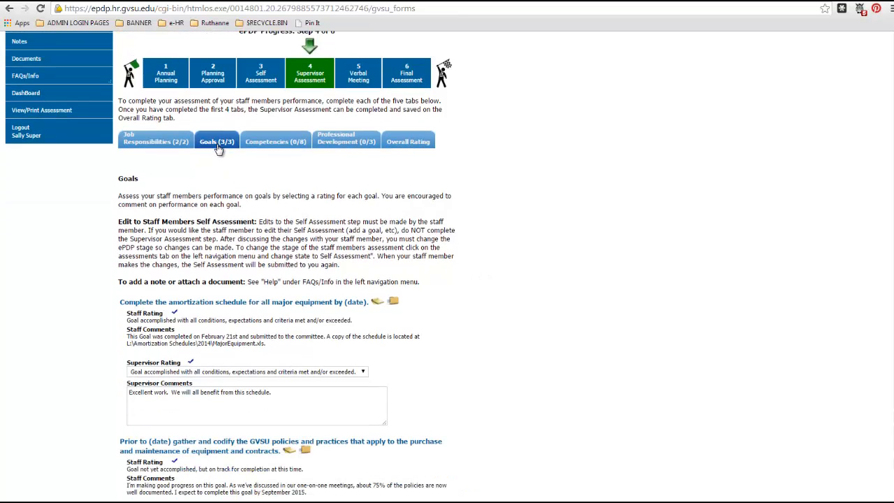
scroll(204, 290, down, 1)
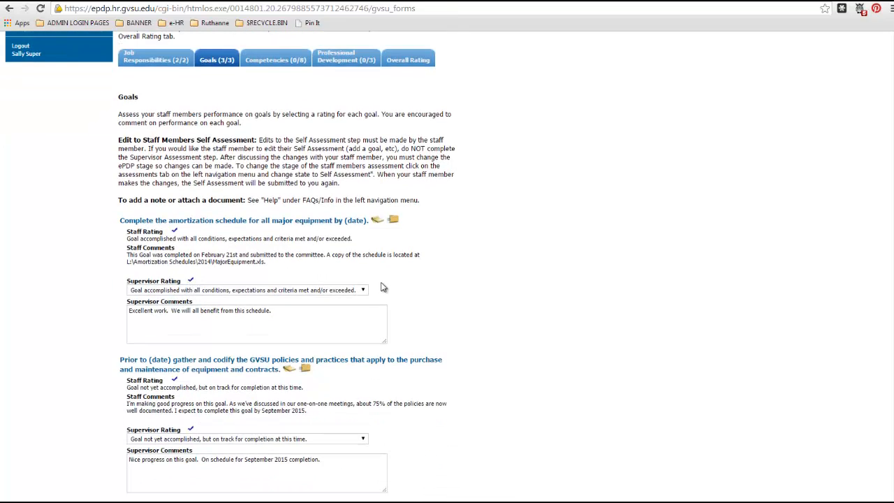
Step: Rate University Values as Usually performs above requirements, add the comment "Thank you for your efforts in this area. You have great skills here.", and save
click(261, 62)
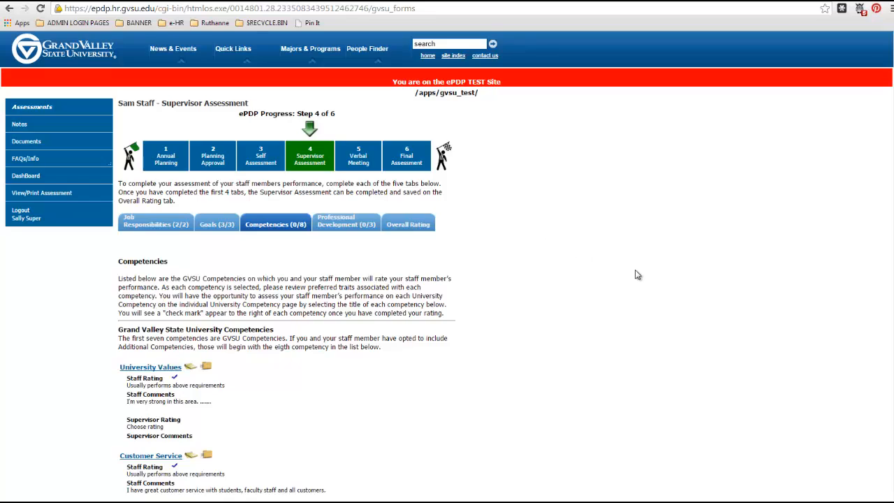
scroll(637, 274, down, 3)
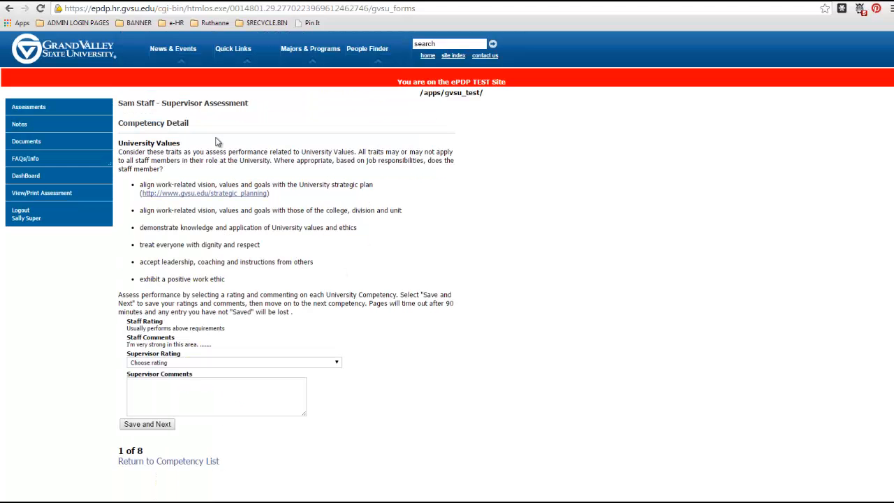
click(207, 366)
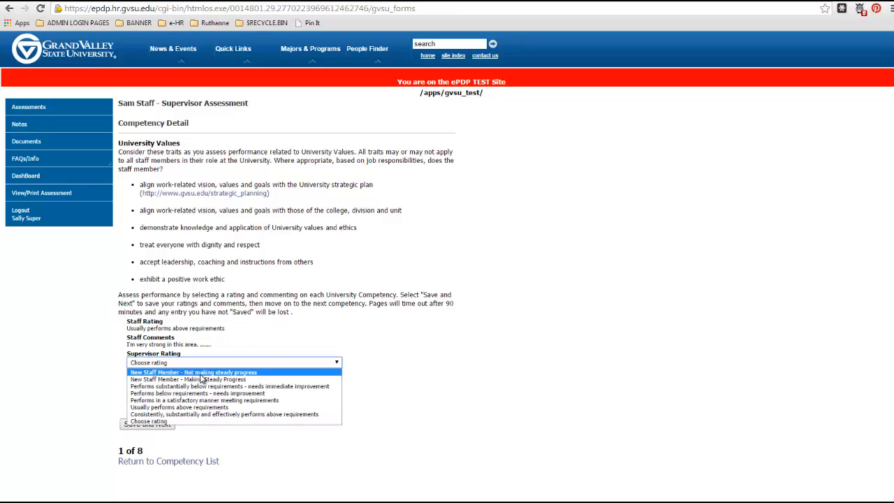
click(188, 409)
click(189, 397)
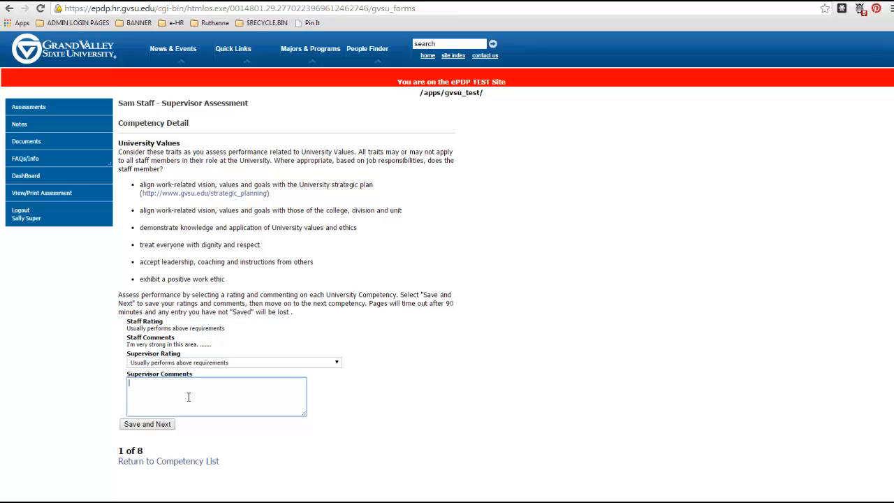
text(Thank you for your efforts in this area.  You have great skills here.)
click(162, 424)
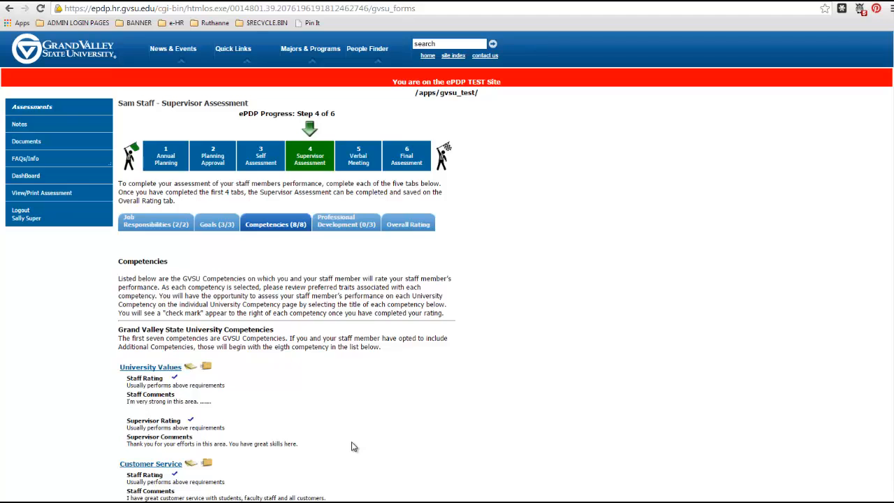
Step: Enter supervisor comments on the Excel workshop, co-worker training and Spanish 1 professional development steps, and save the responses
scroll(354, 445, down, 3)
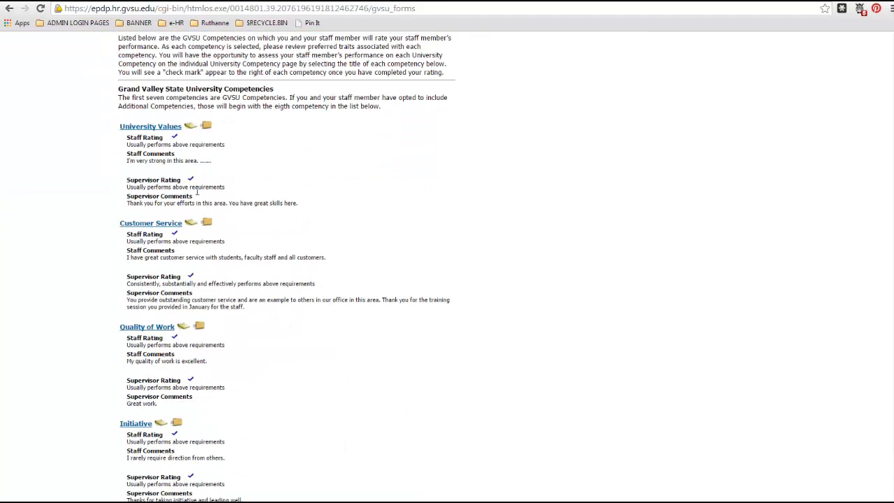
scroll(242, 405, down, 2)
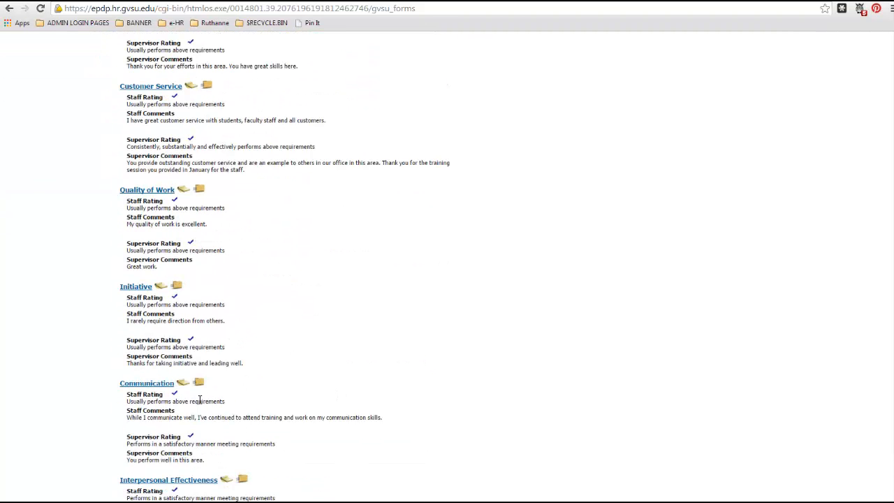
scroll(210, 404, down, 5)
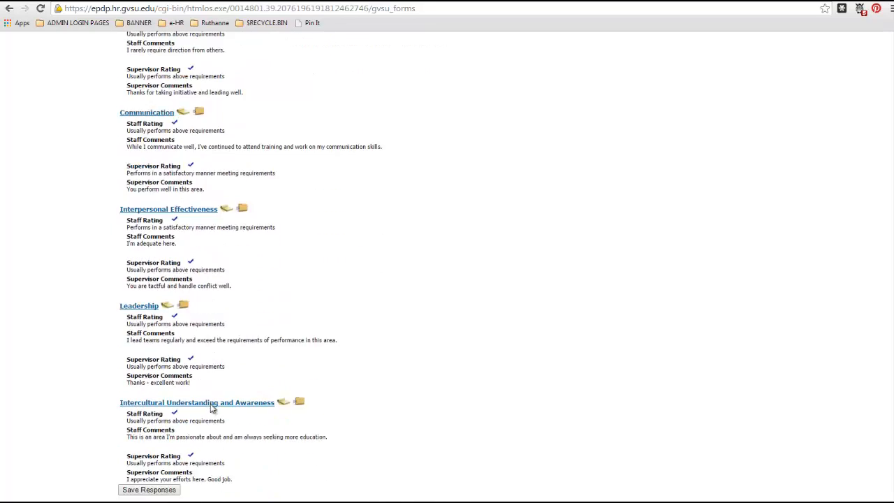
scroll(210, 403, up, 10)
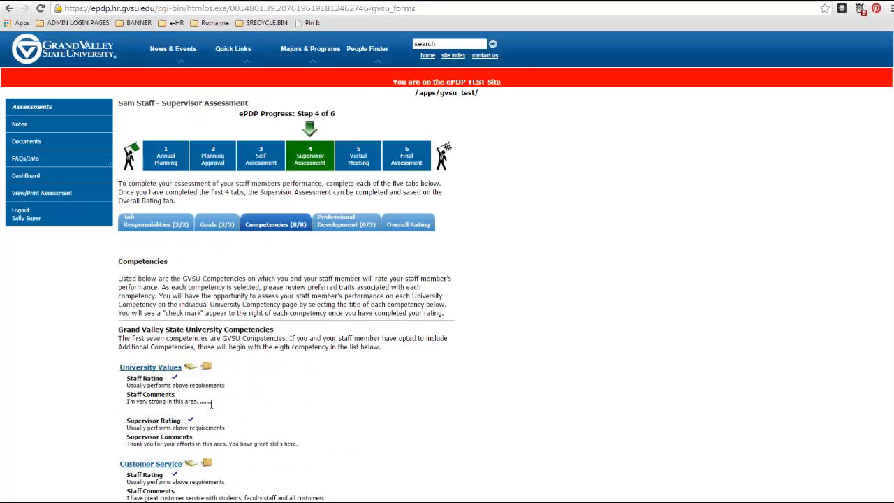
click(341, 223)
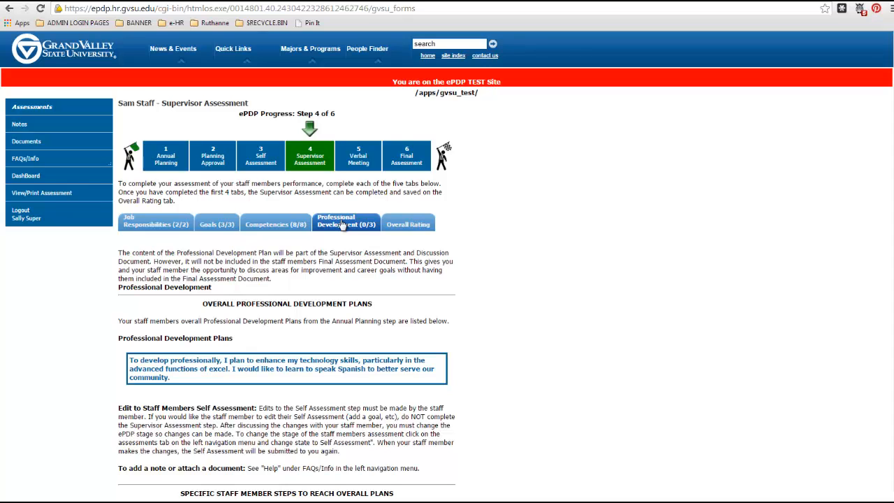
scroll(350, 339, down, 2)
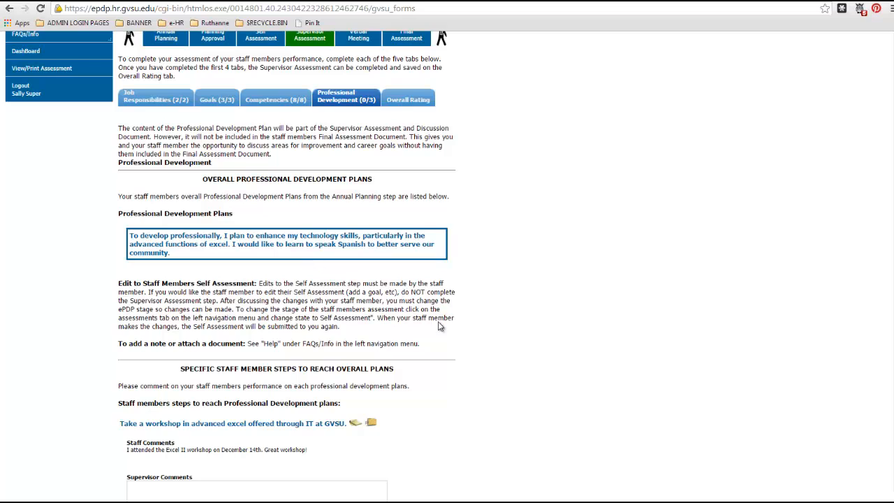
scroll(443, 325, down, 4)
scroll(443, 330, down, 1)
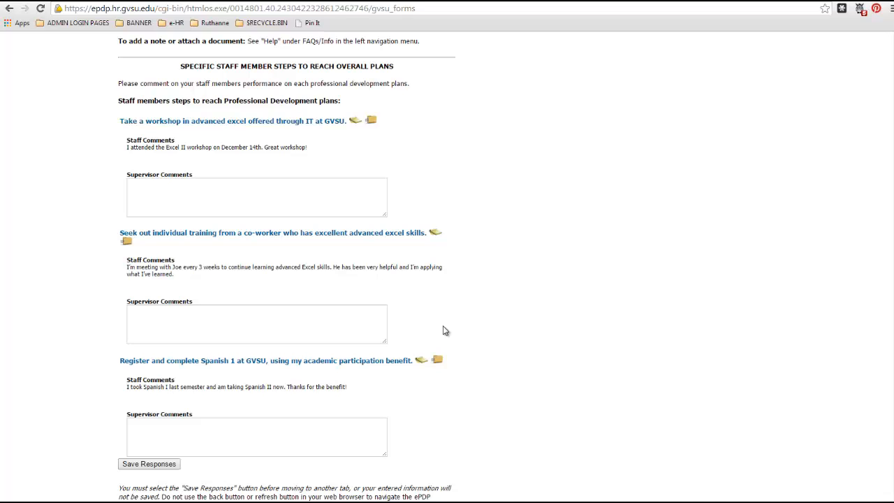
click(307, 210)
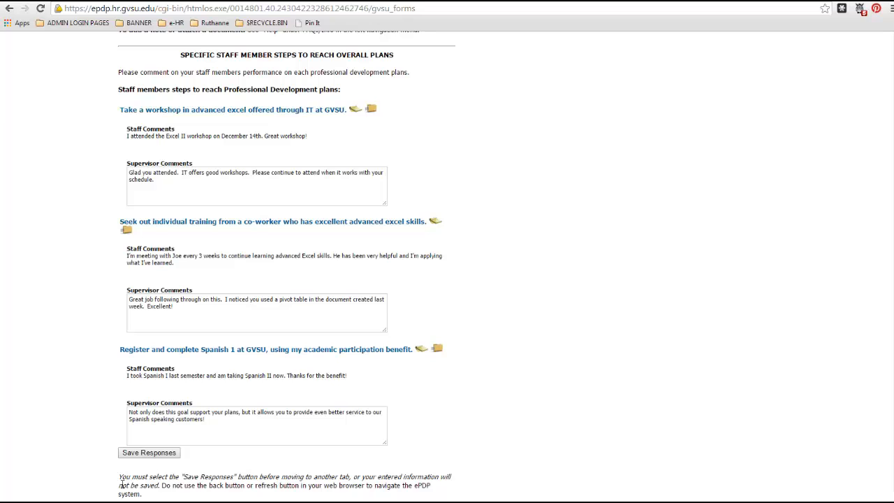
click(144, 454)
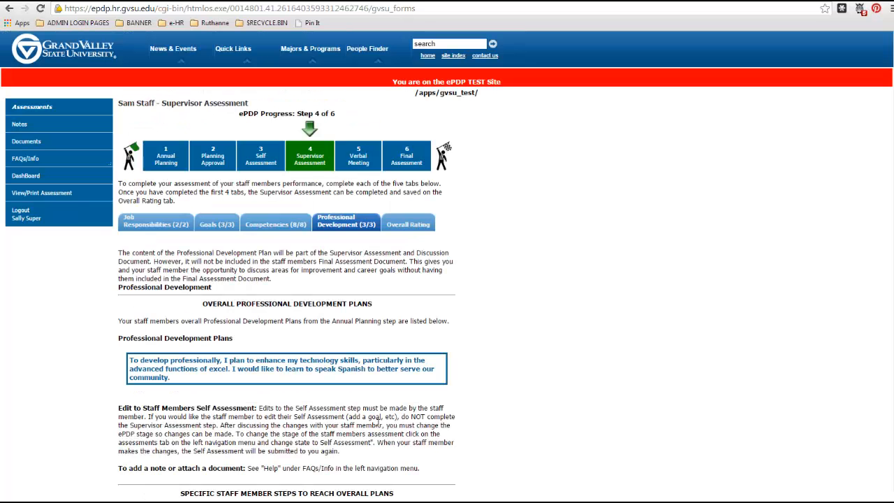
Step: Enter the overall comment "Thank you for your excellent work over the past year. I'm glad to have you as a member of our team."
click(422, 235)
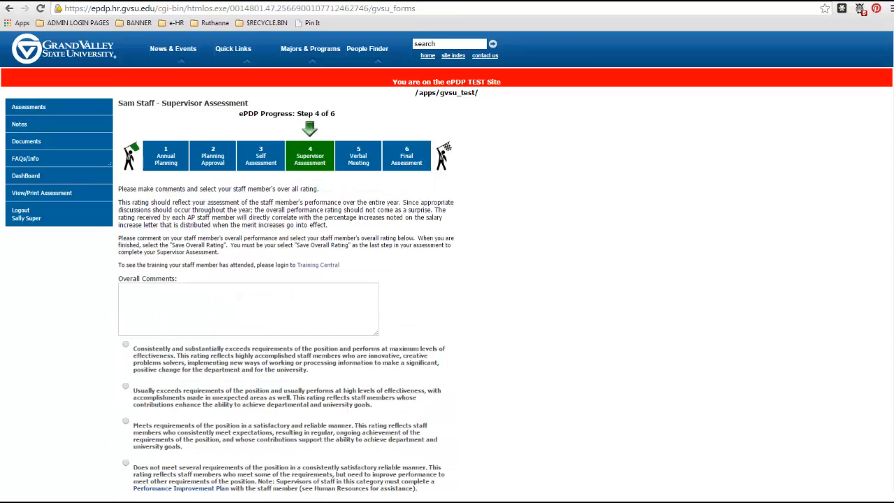
click(285, 312)
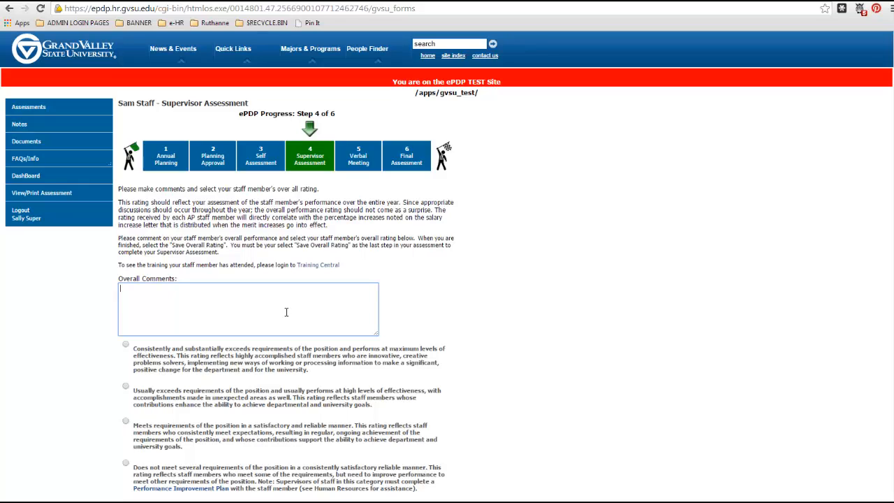
text(Thank you for your excellent work over the past year.  I'm glad to have you as a member of our team)
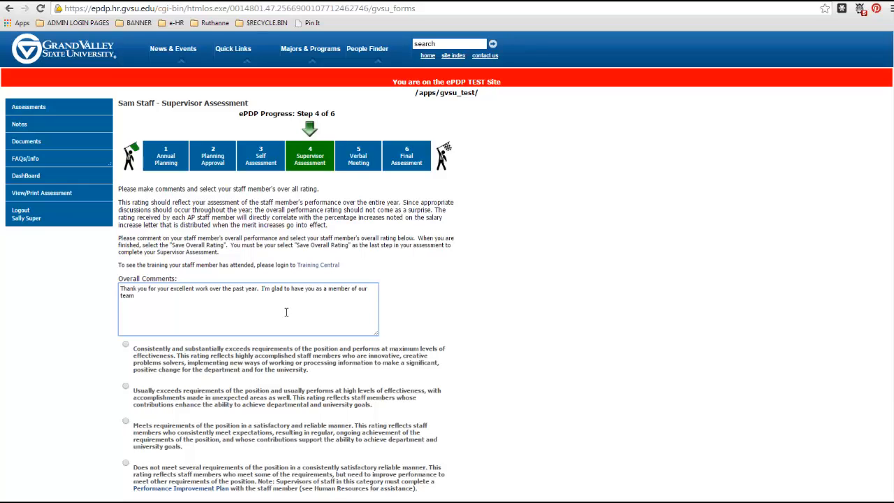
text(.)
click(501, 334)
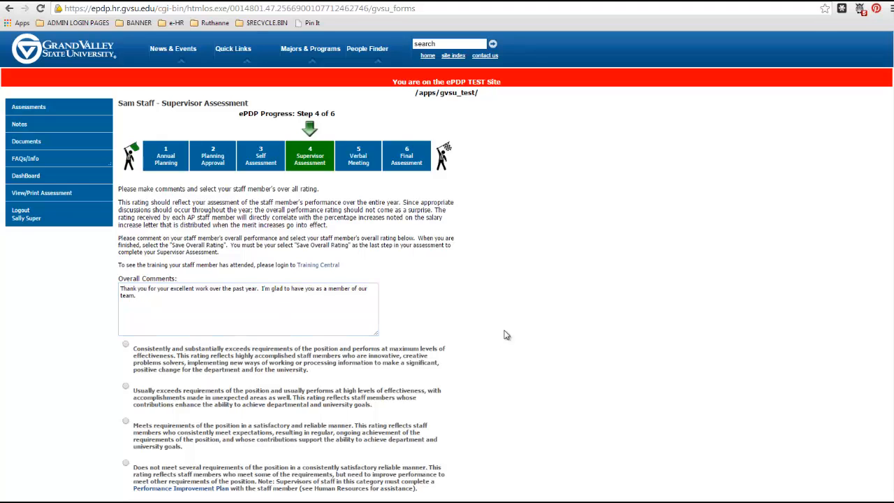
Step: Select the overall rating "Usually exceeds requirements of the position and usually performs at high levels of effectiveness" and save it
scroll(246, 395, down, 1)
scroll(246, 396, down, 1)
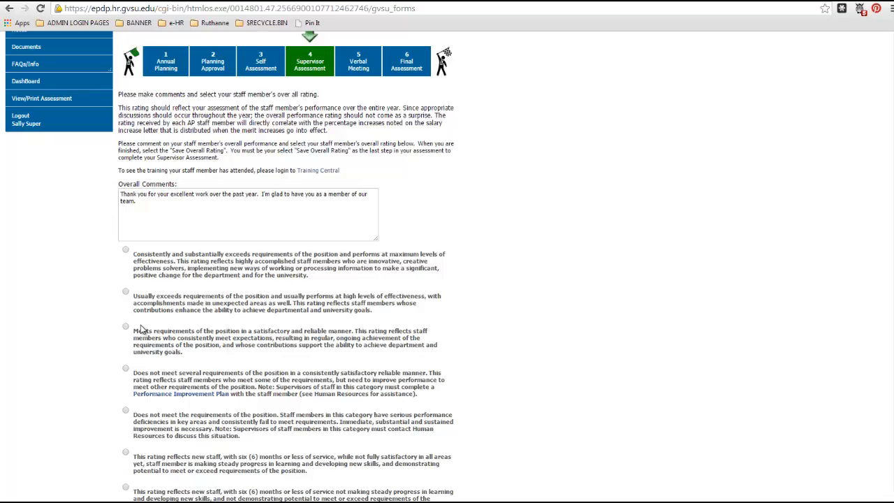
click(127, 294)
scroll(462, 405, down, 1)
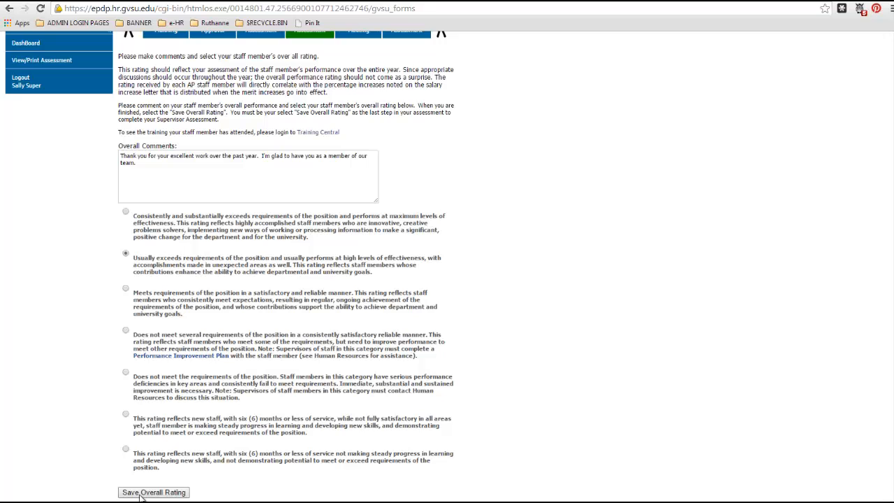
click(154, 493)
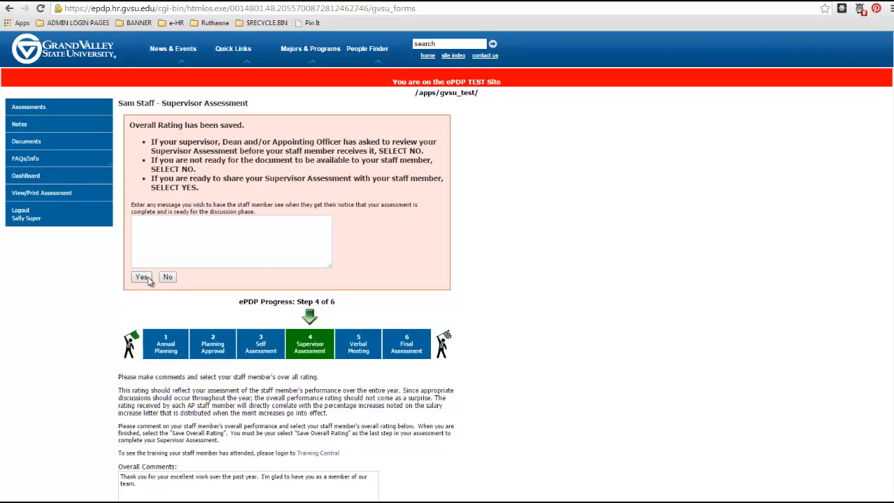
Step: Share the completed assessment with the staff member, with a thank-you message asking to schedule 1 hour this week to discuss it
click(189, 238)
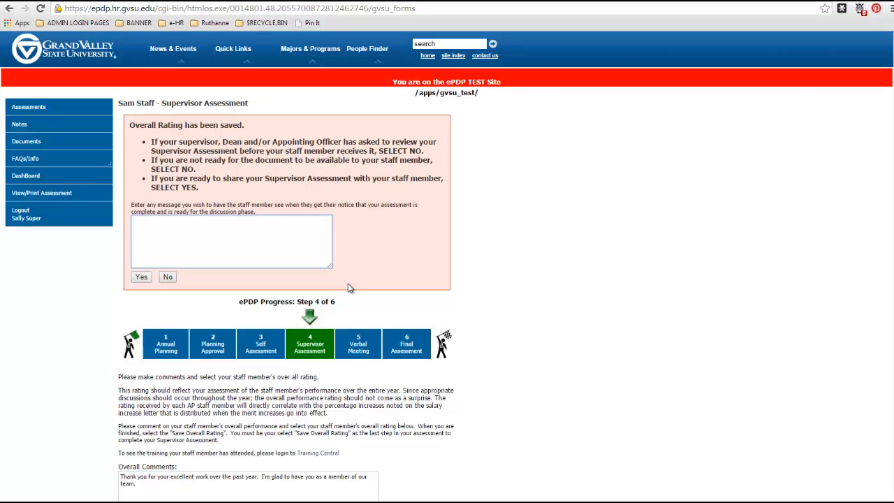
text(Thanks Sam, for all of your work.  Please schedule 1 hour for us to meet to discuss your assessment sometime this week.)
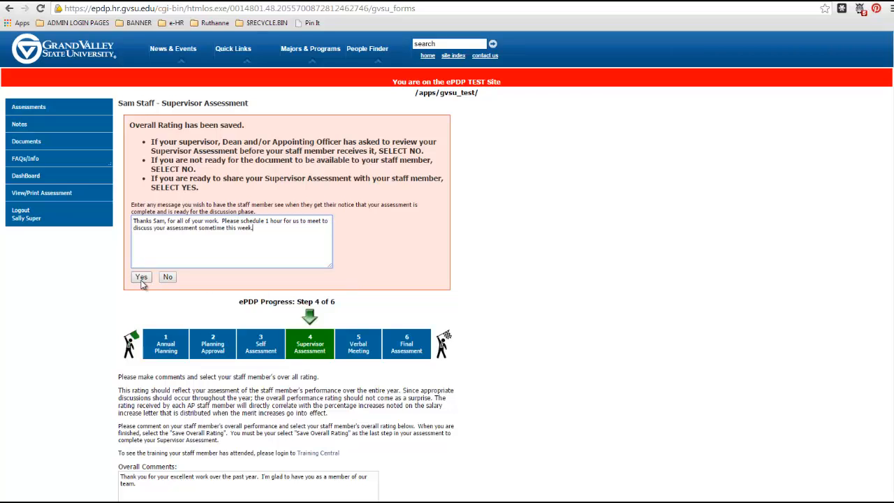
click(141, 277)
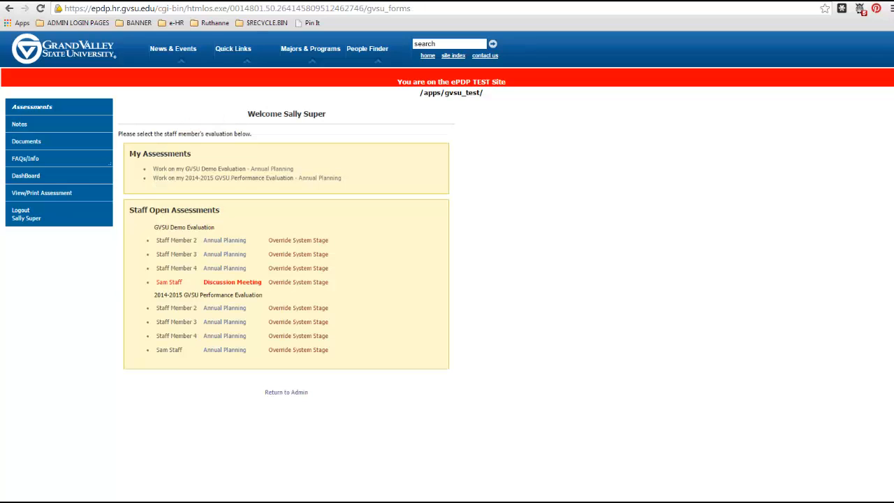
Step: Open the staff member's Discussion Meeting document for the GVSU Demo Evaluation and look over the assessment
click(240, 285)
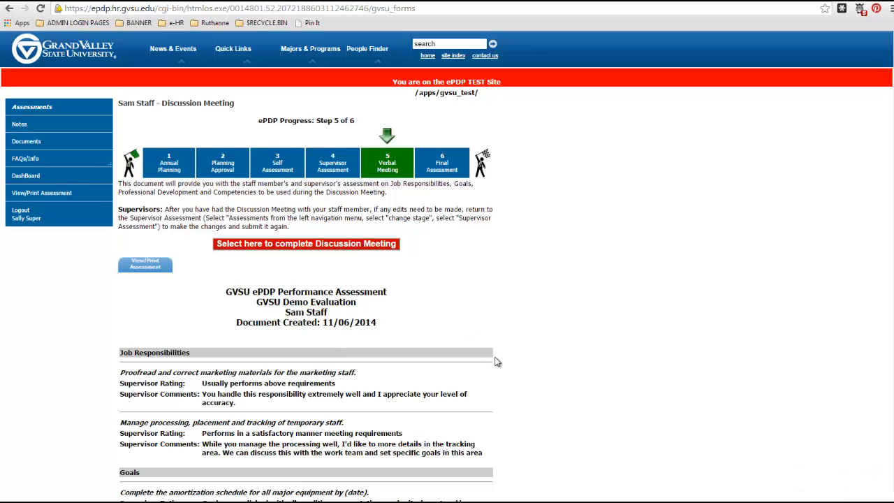
scroll(497, 361, down, 3)
scroll(496, 361, up, 3)
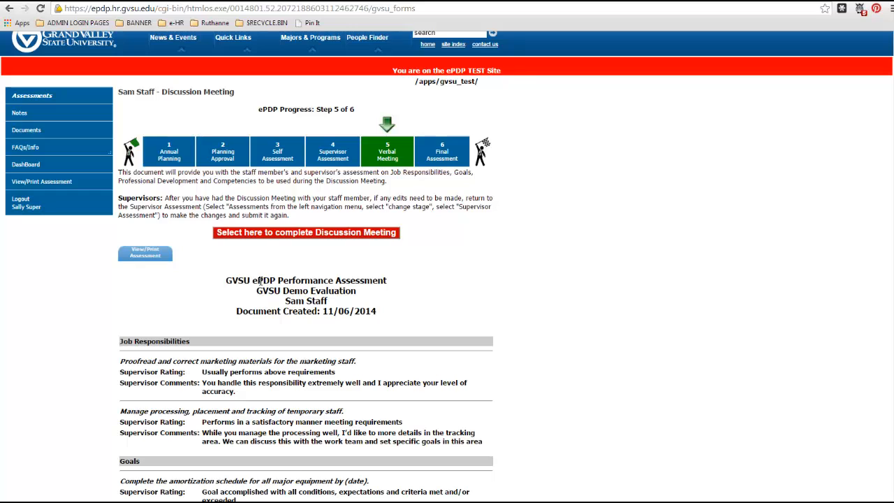
Step: Complete the staff member's Discussion Meeting document and confirm its completion
click(263, 238)
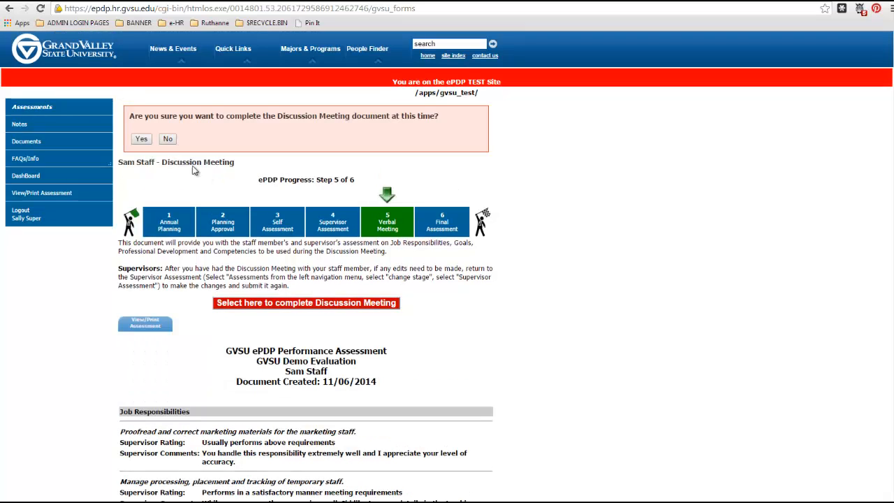
click(141, 139)
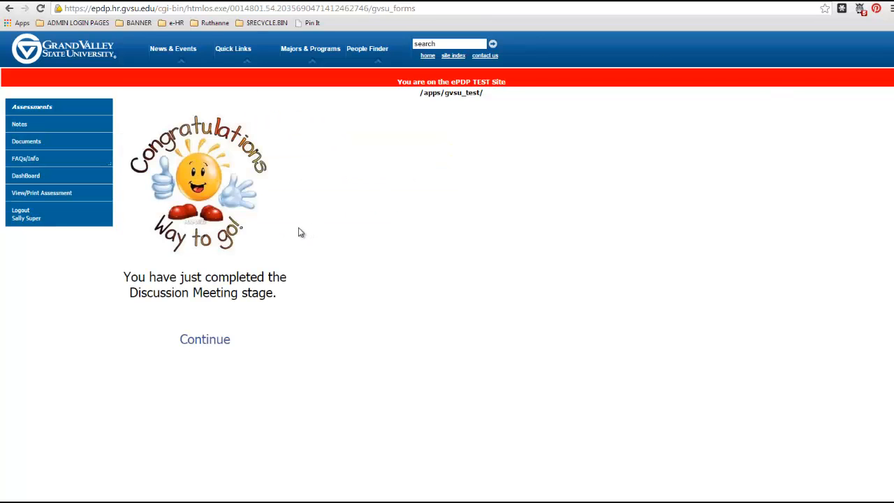
Step: Override the system stage of the staff member's GVSU Demo Evaluation, setting it back to Supervisor Assessment
click(35, 109)
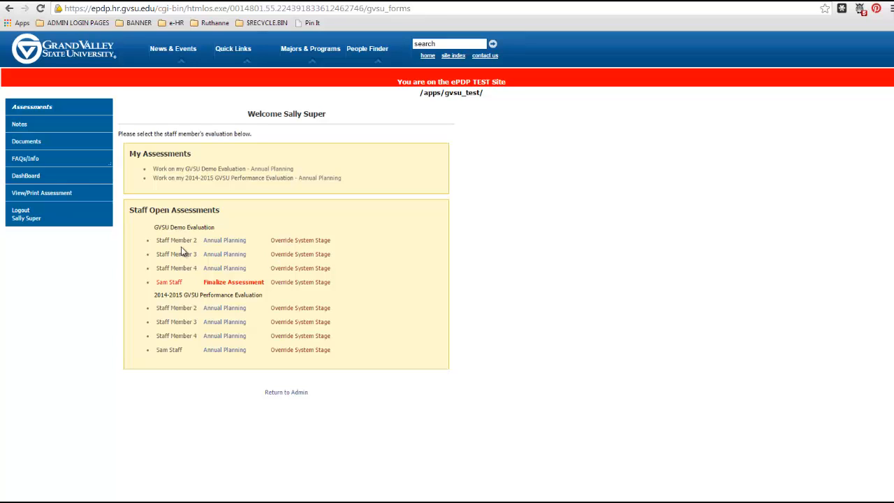
click(293, 283)
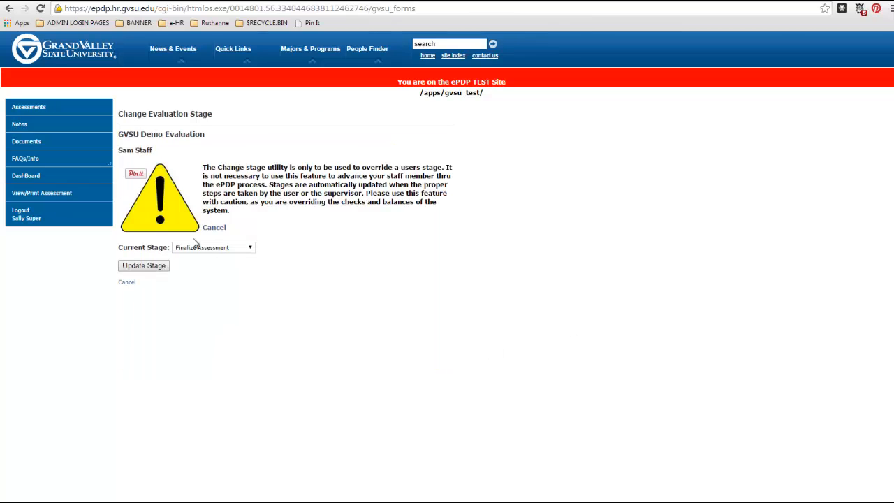
click(209, 250)
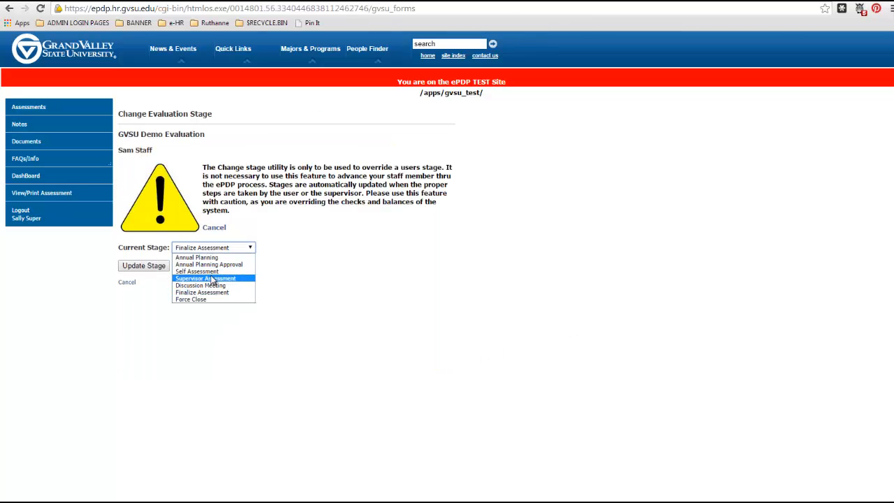
click(211, 279)
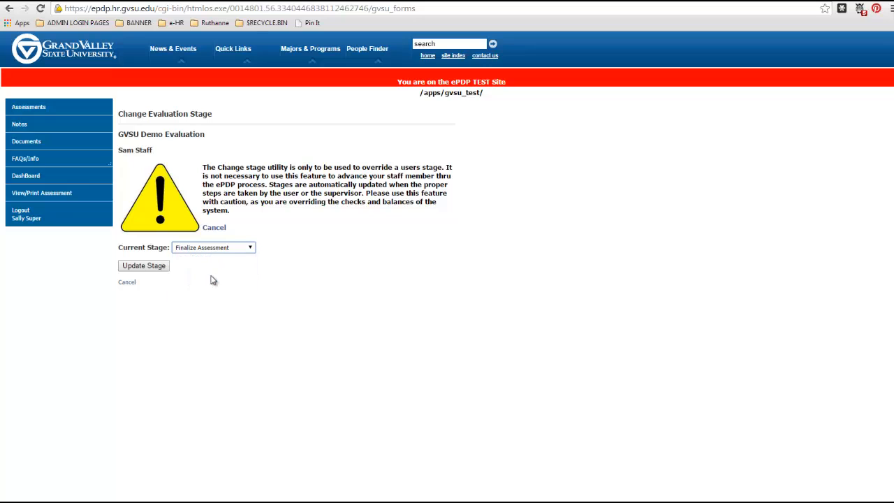
click(135, 265)
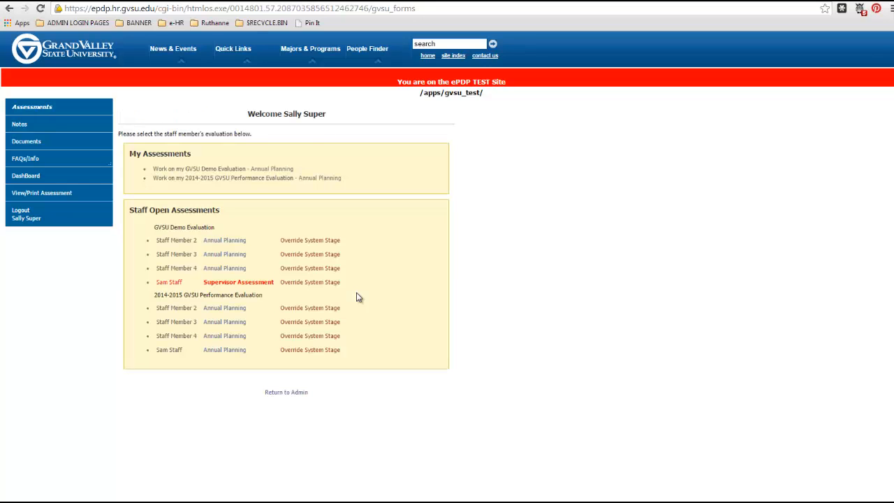
Step: Set the supervisor rating for managing temporary staff processing, placement and tracking to "Usually performs above requirements" and save the responses
click(248, 284)
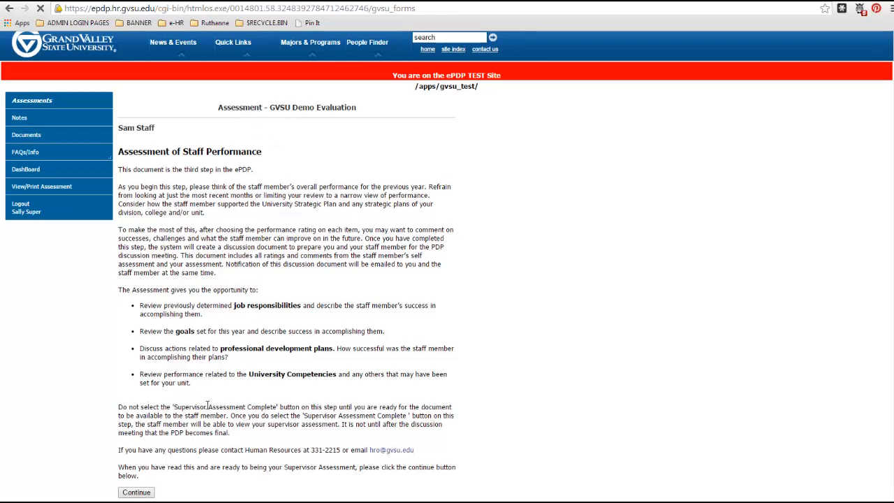
scroll(208, 406, down, 2)
scroll(208, 407, down, 2)
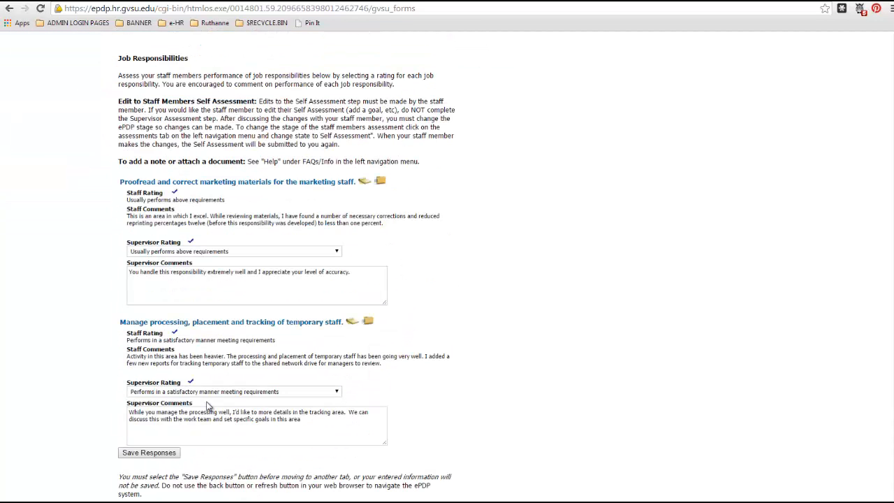
click(202, 392)
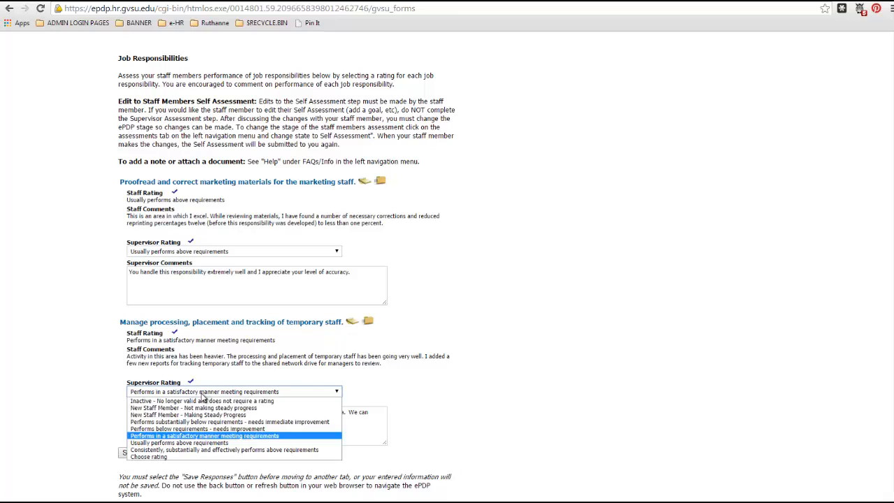
click(181, 443)
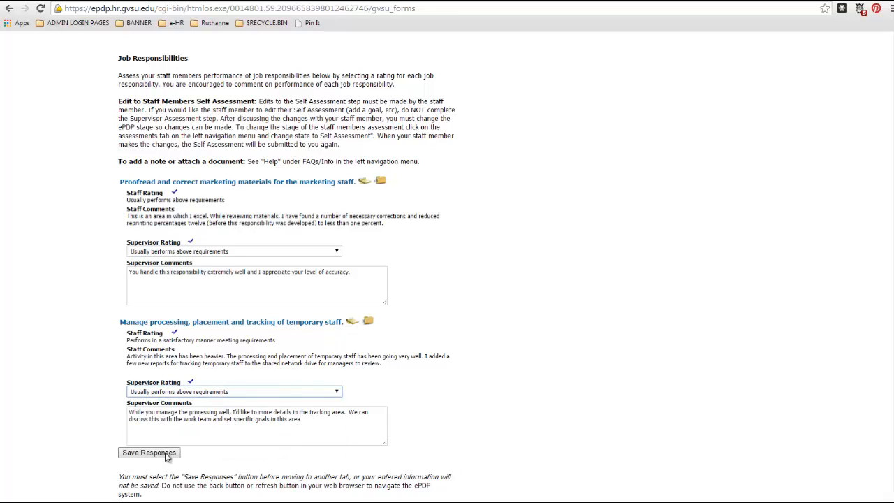
click(166, 454)
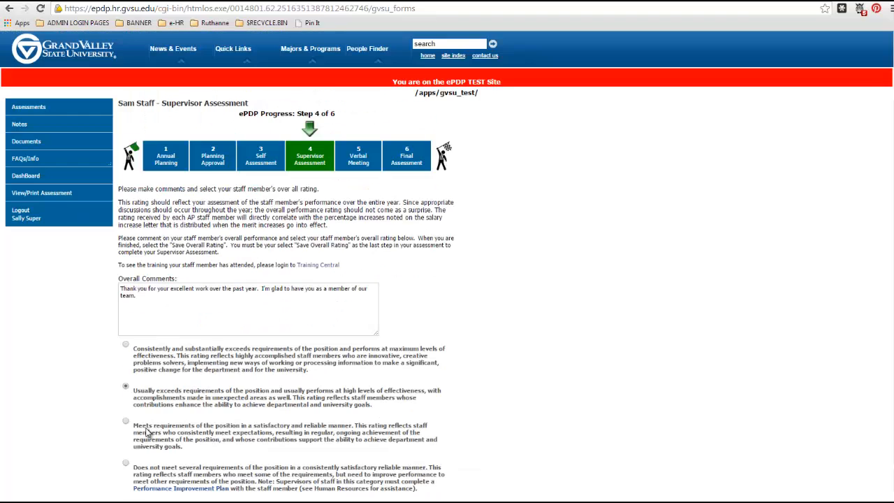
Step: Save the existing overall rating again and share the revised supervisor assessment with the staff member without a message
scroll(150, 433, down, 3)
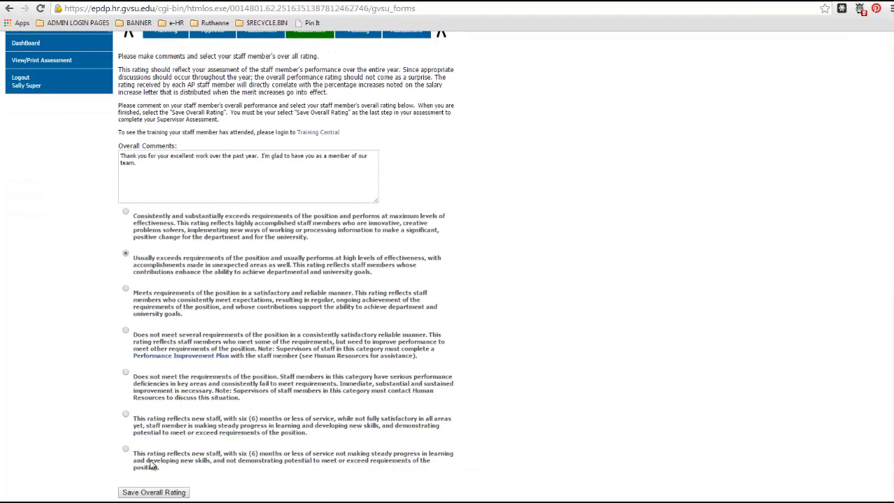
click(155, 492)
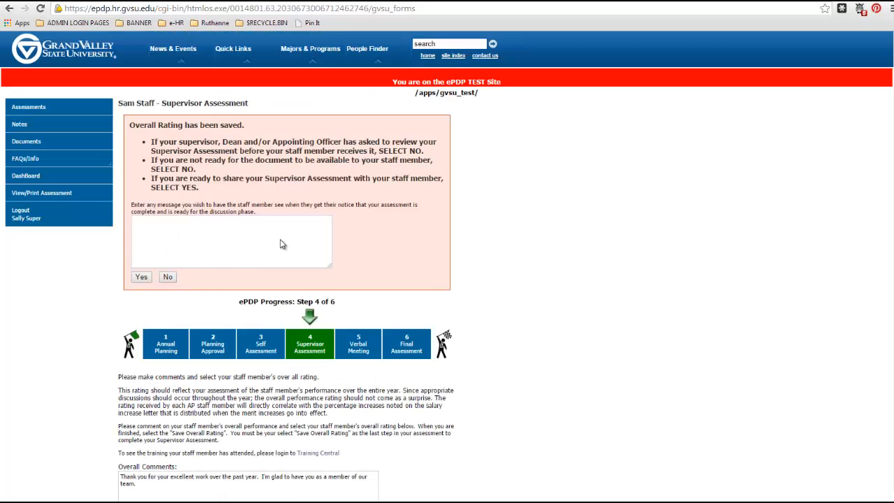
click(141, 277)
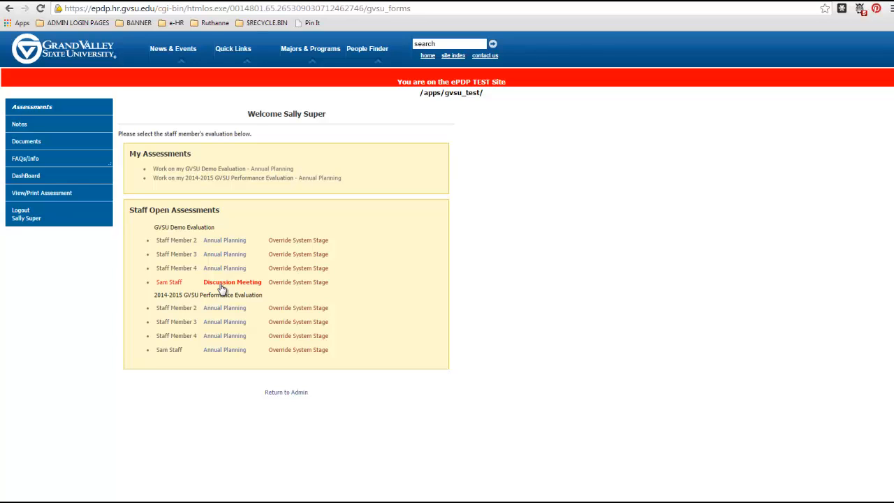
Step: Open the staff member's Discussion Meeting document, complete it with confirmation, and return to the assessments overview
click(220, 284)
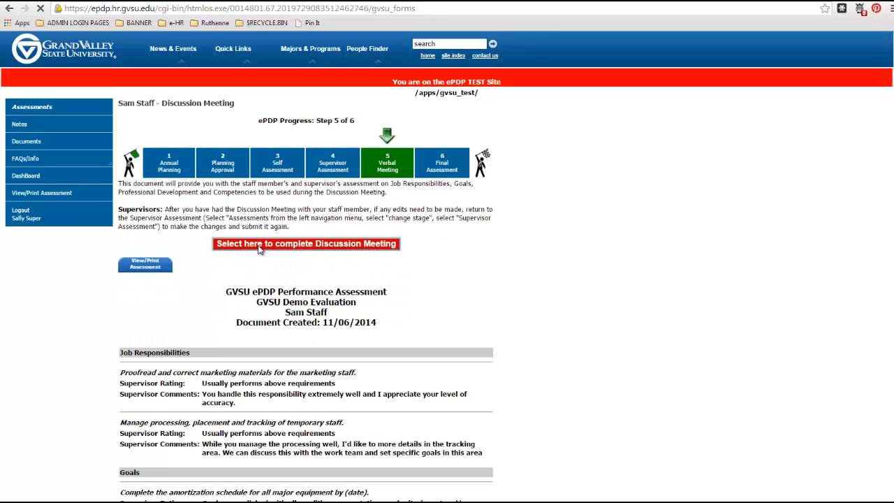
click(259, 249)
click(140, 139)
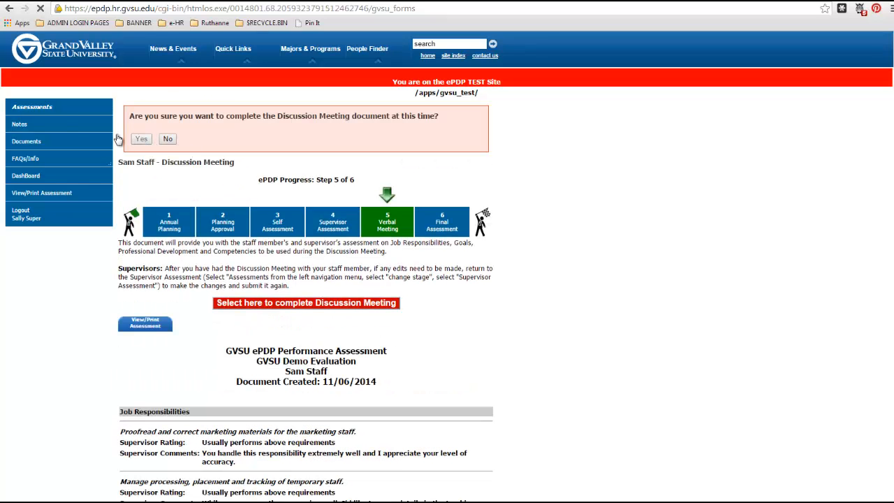
click(60, 111)
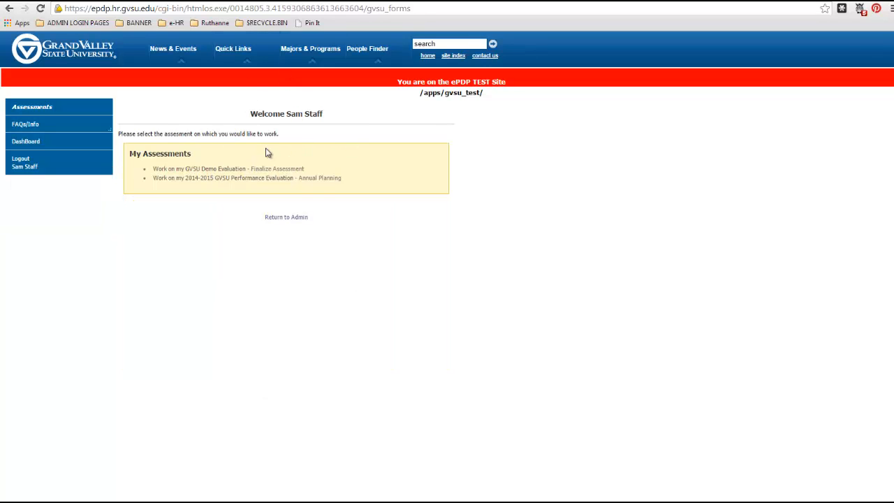
Step: In the staff member's session, open the GVSU Demo Evaluation's final staff review and answer Yes to being satisfied with the evaluation
click(215, 176)
click(139, 358)
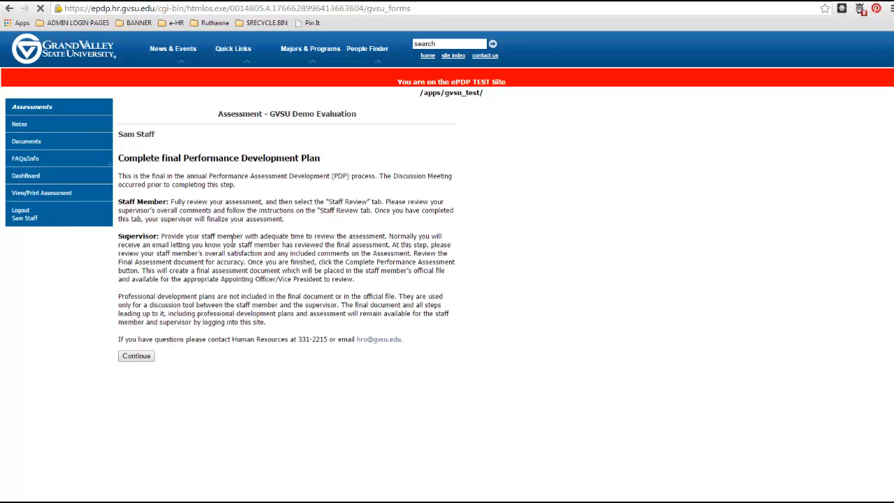
click(153, 297)
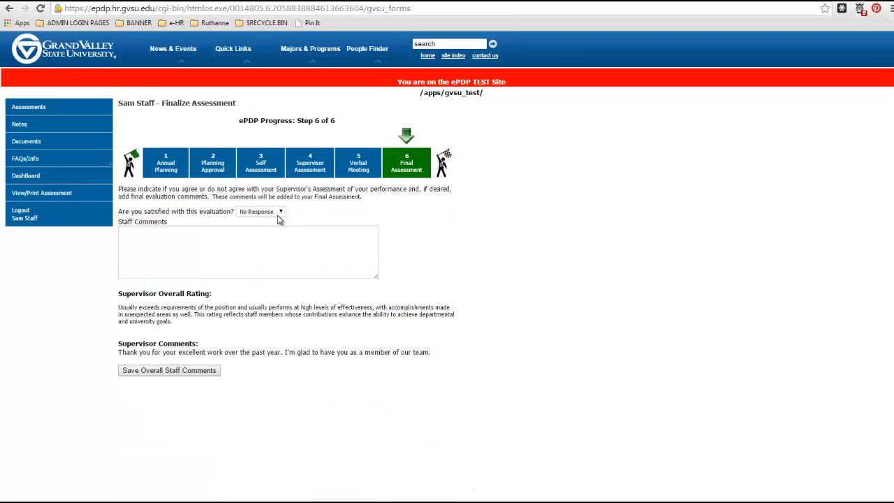
click(274, 211)
click(269, 228)
Step: Enter the staff comment "Thank you for another great year!" and send the final comments to the supervisor
click(271, 237)
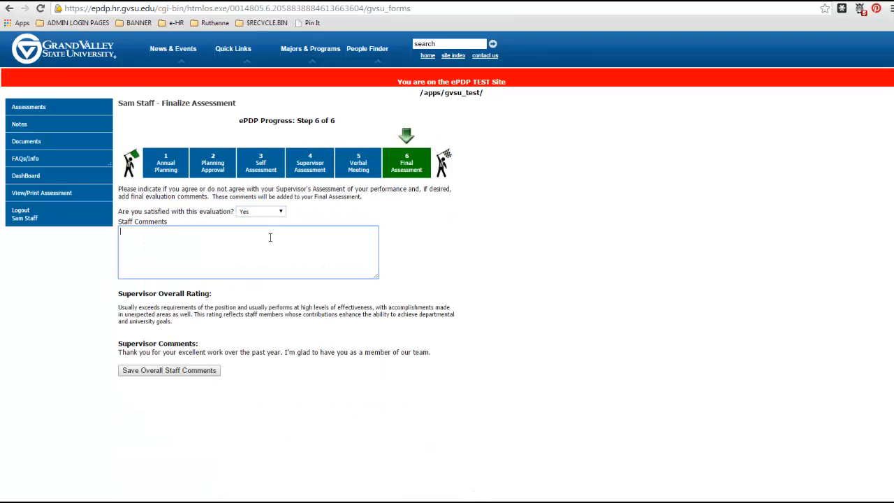
text(Thank you for another great year!)
click(165, 372)
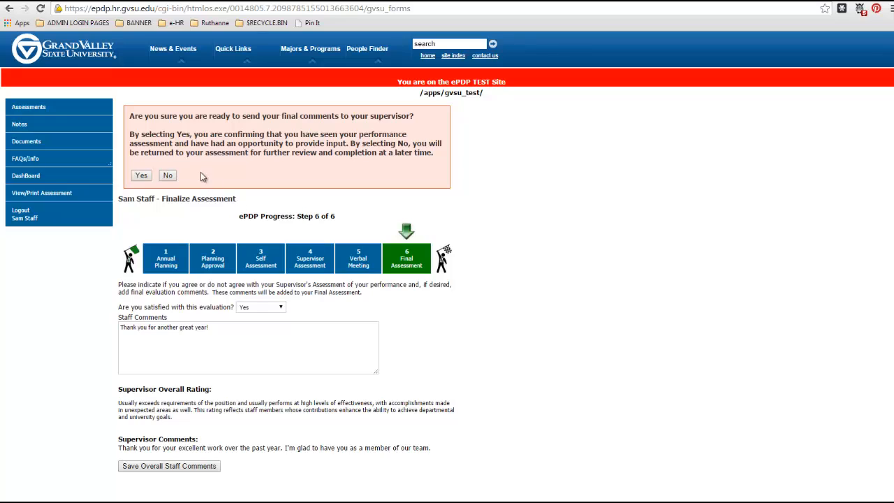
click(140, 177)
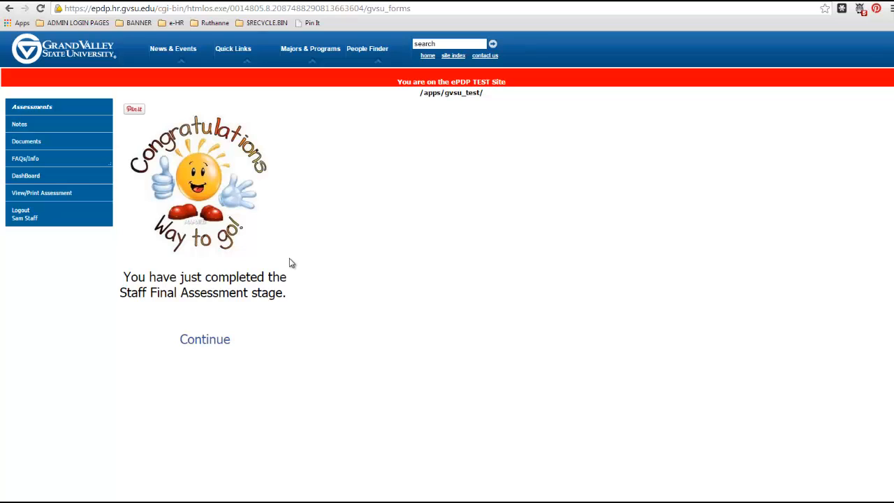
Step: Switch back to the supervisor's session, open the staff member's Finalize Assessment document and look over the ratings and comments
click(167, 0)
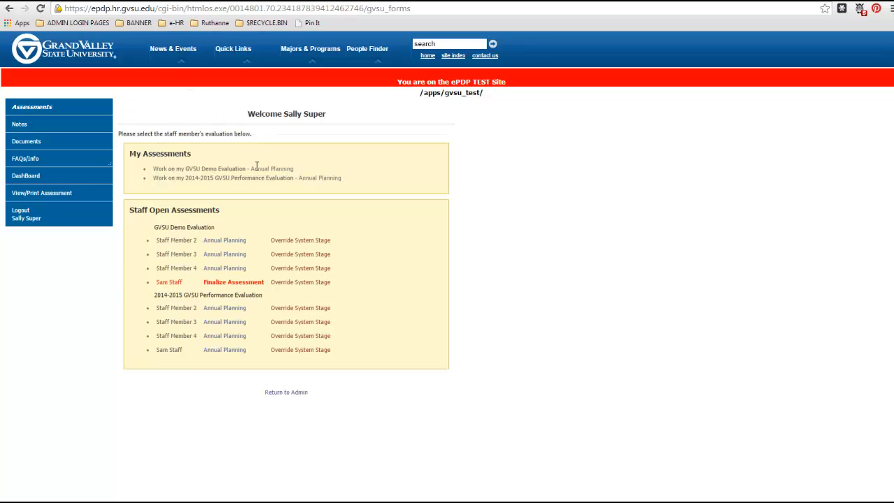
click(63, 110)
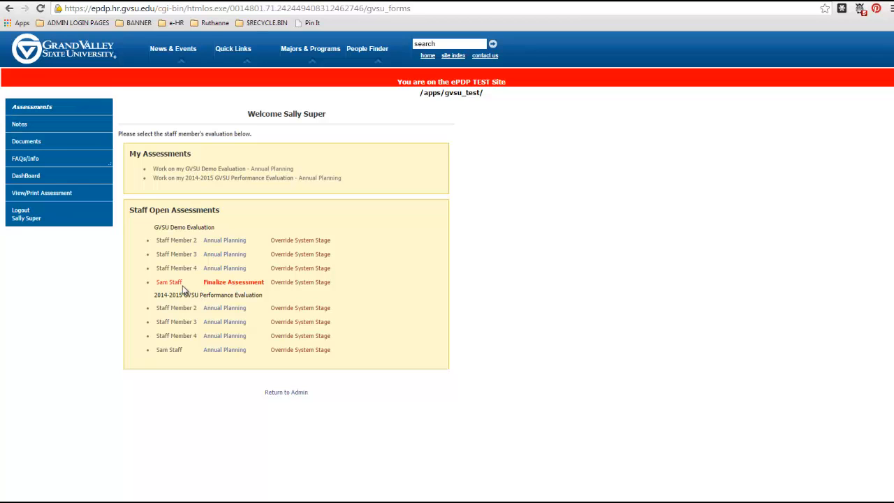
click(215, 283)
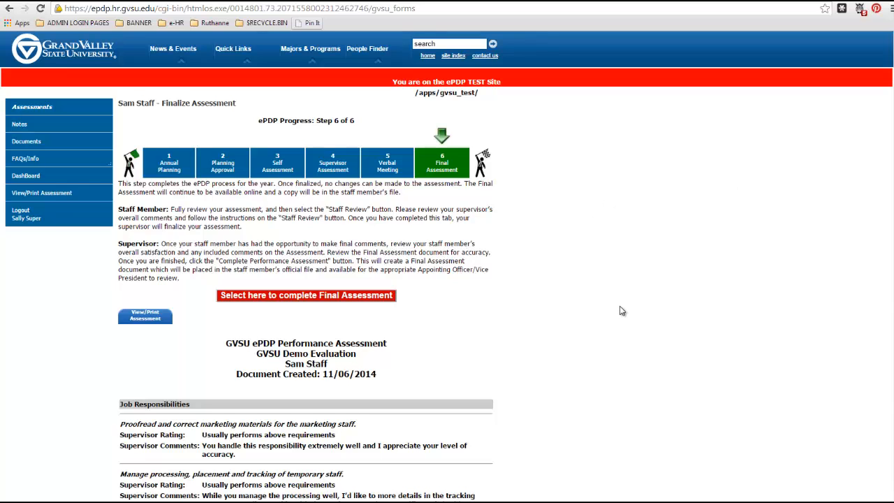
scroll(524, 321, down, 4)
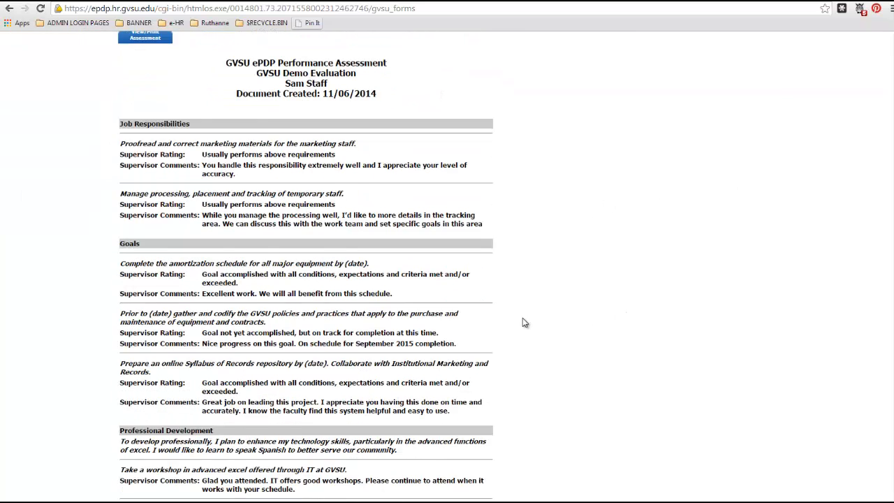
scroll(524, 321, up, 4)
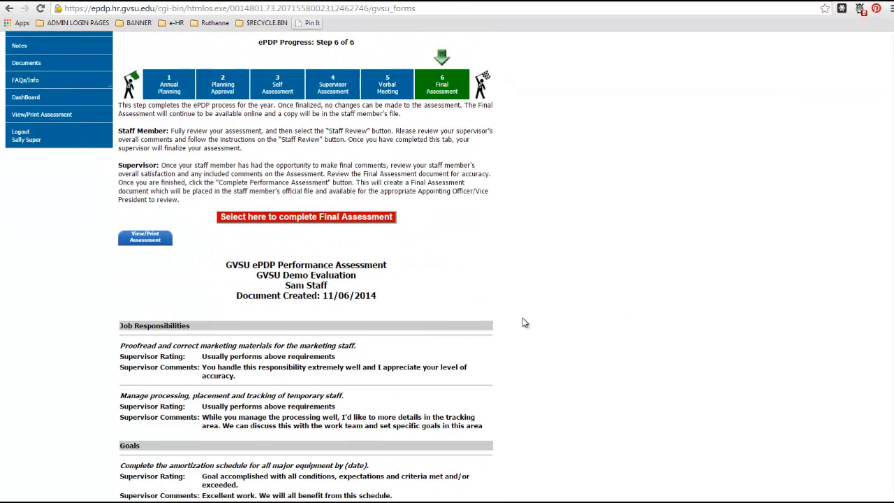
Step: Complete the Final Assessment with confirmation and check the staff member's evaluation status in the assessments overview
click(261, 217)
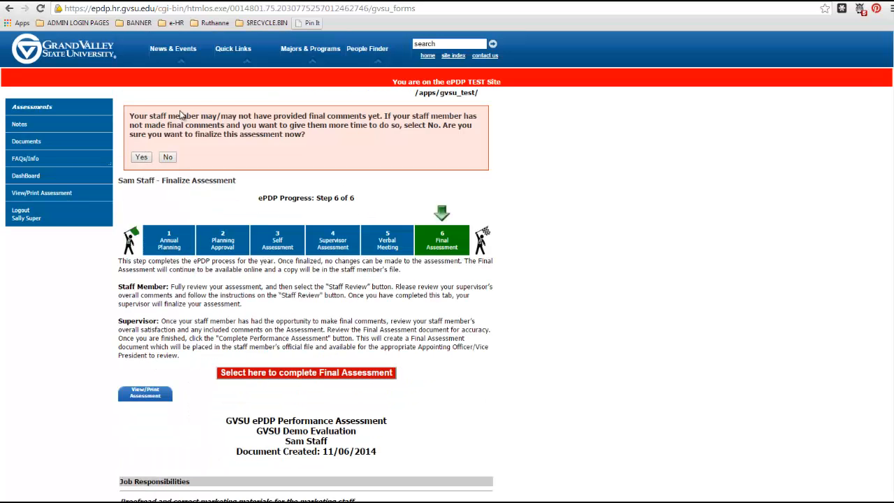
click(141, 160)
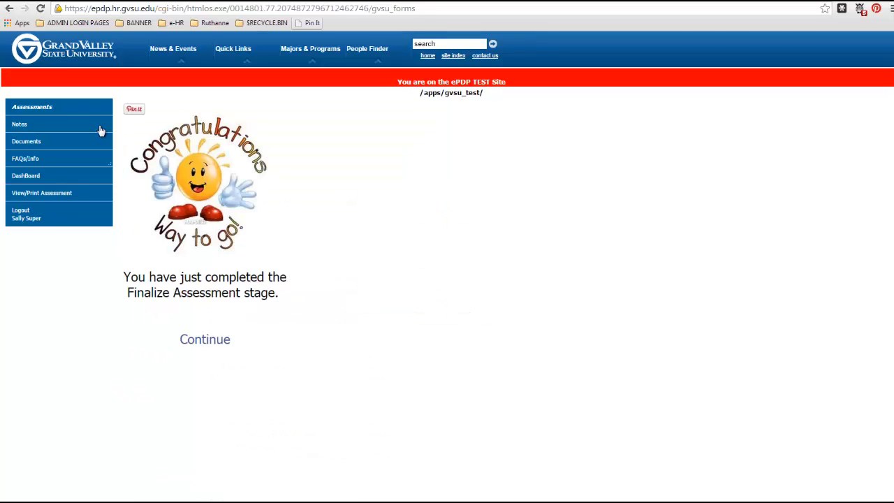
click(85, 109)
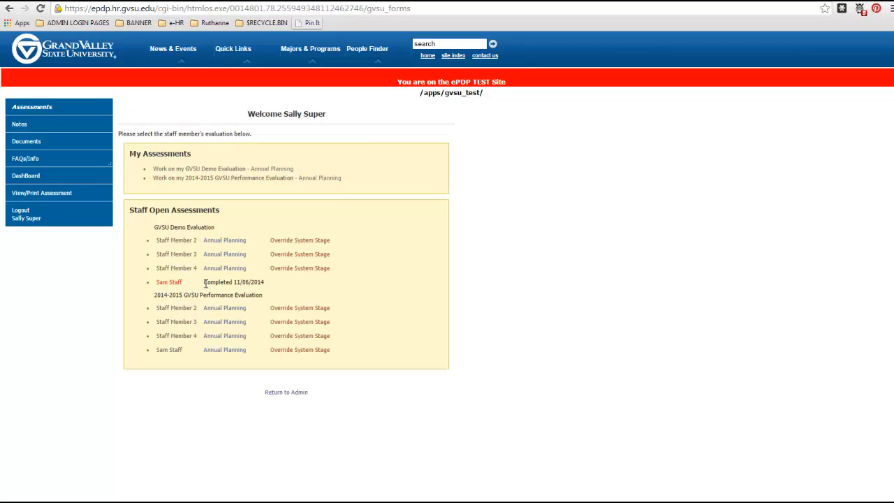
drag(204, 282, 265, 288)
click(361, 319)
Step: Open the evaluation dashboard and update its list to show the GVSU Demo Evaluation
click(52, 182)
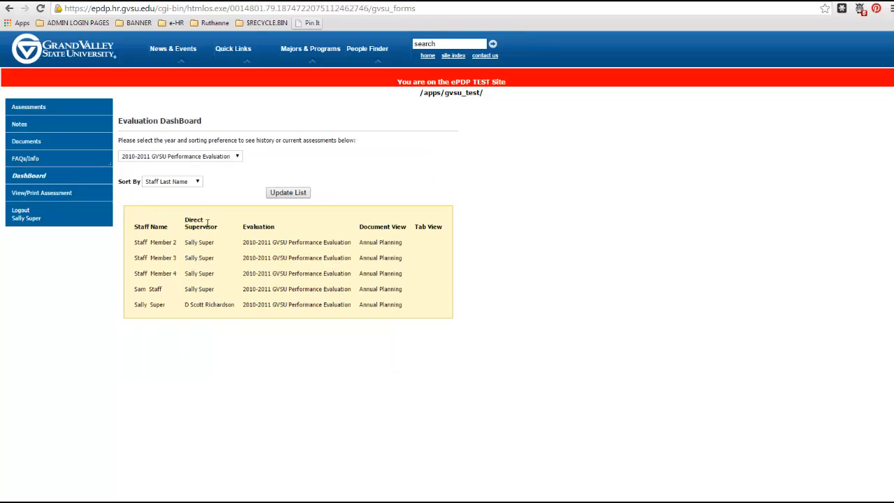
click(178, 158)
click(178, 194)
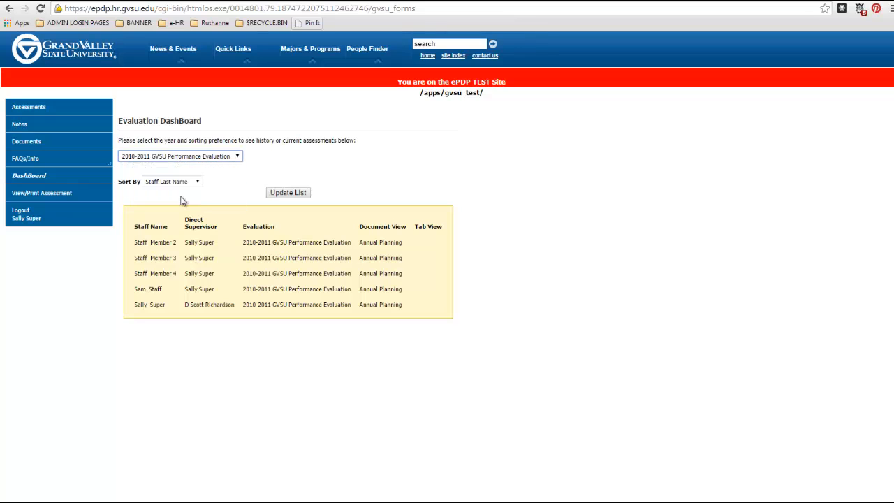
click(276, 195)
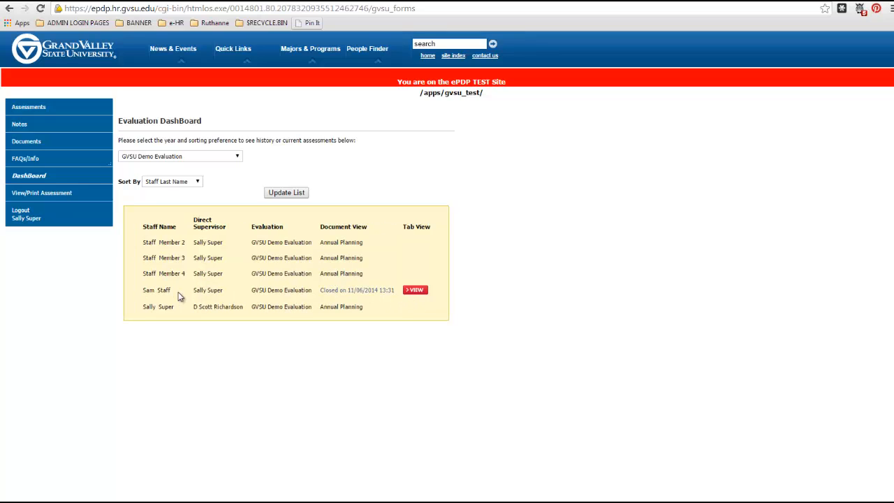
Step: View the staff member's closed GVSU Demo Evaluation as a document and open its tab view
click(328, 296)
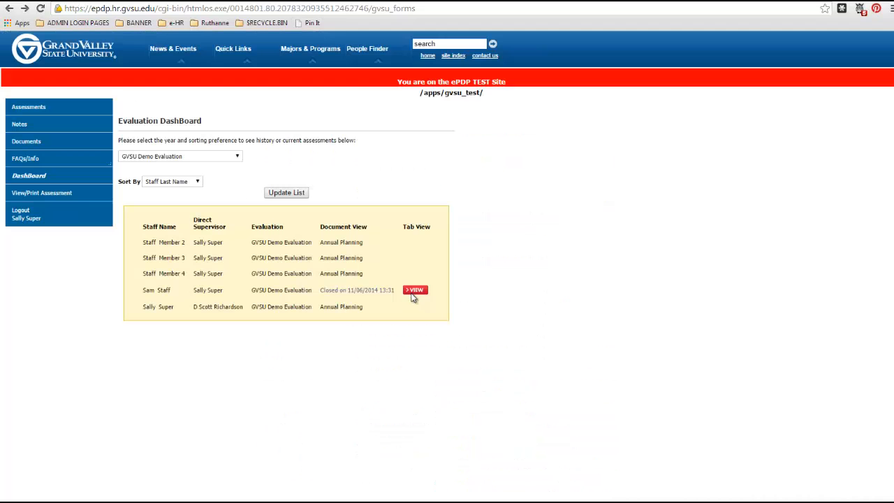
click(413, 292)
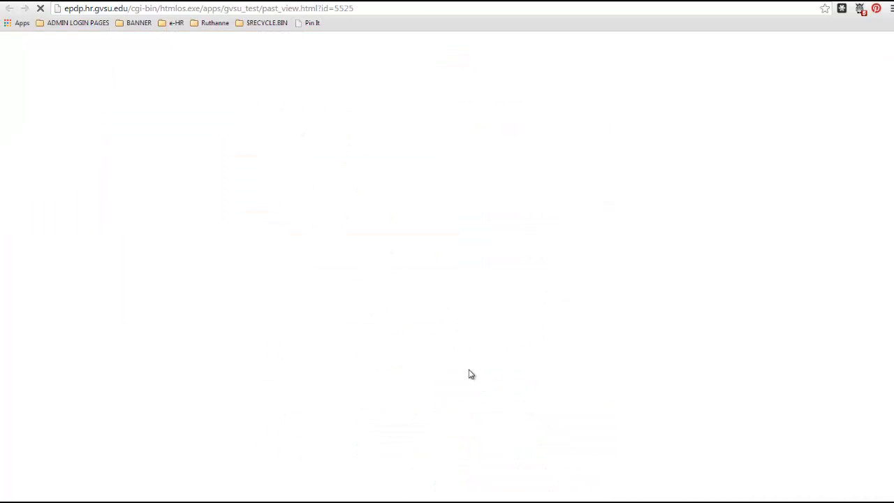